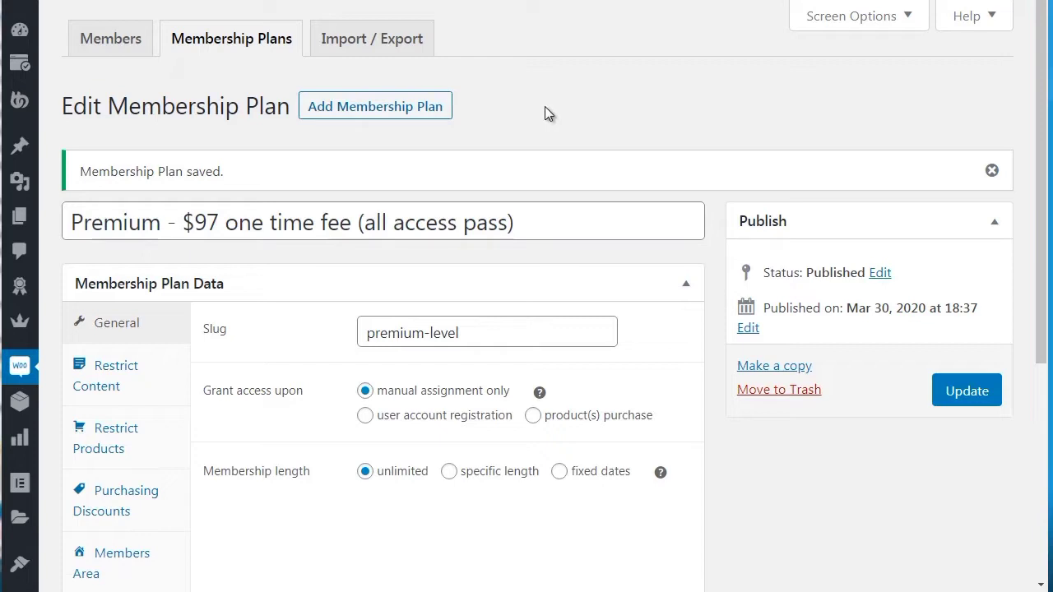
Go to Products > Add New to start a blank WooCommerce product
mouse_move(27, 406)
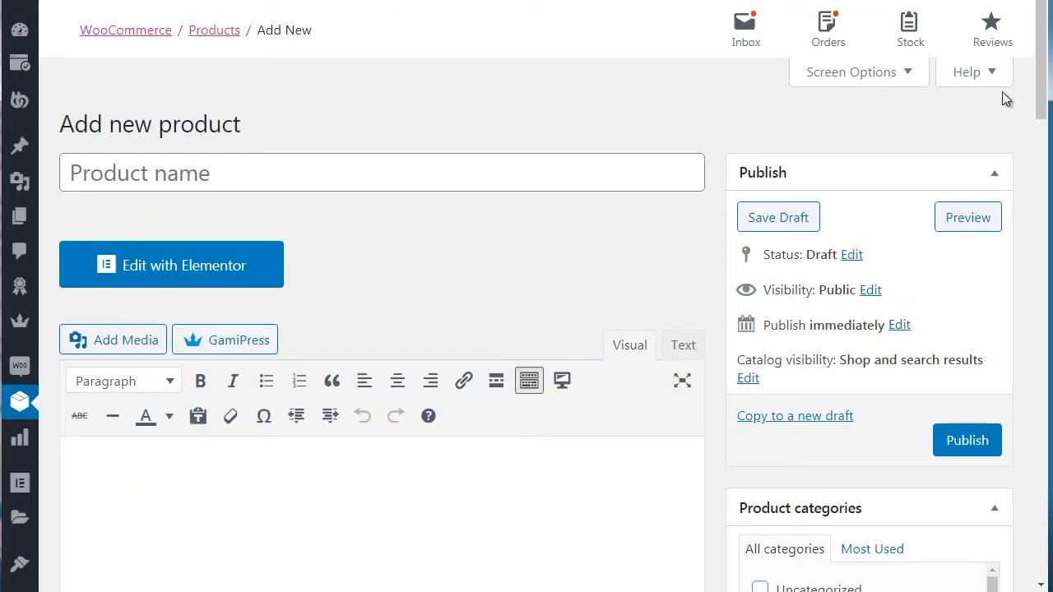
Copy the plan title 'Premium - $97 one time fee (all access pass)' into the Product name field
scroll(1035, 86, down, 1)
click(366, 124)
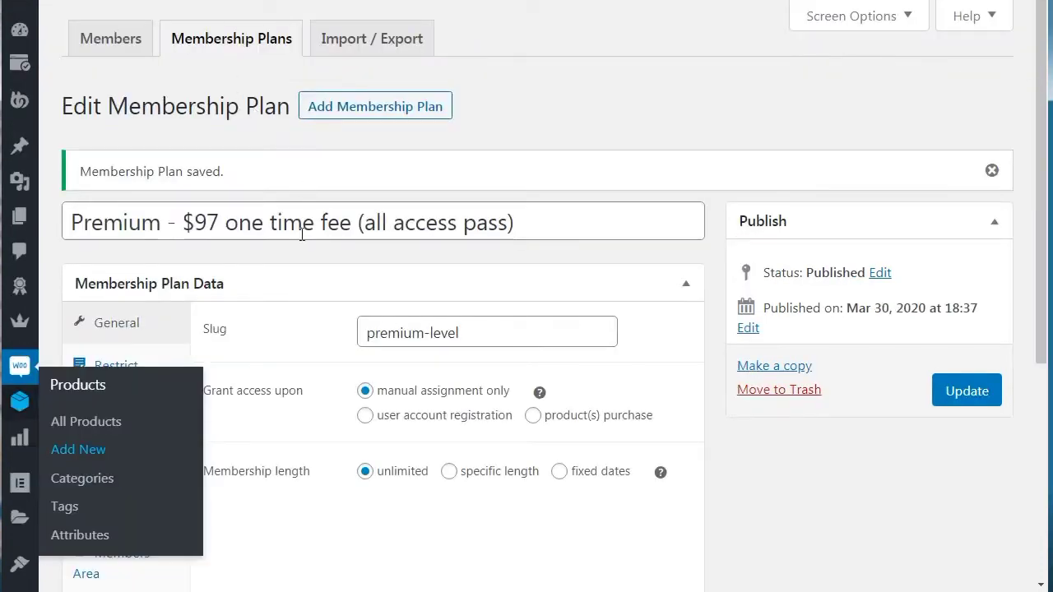
key(ctrl+a)
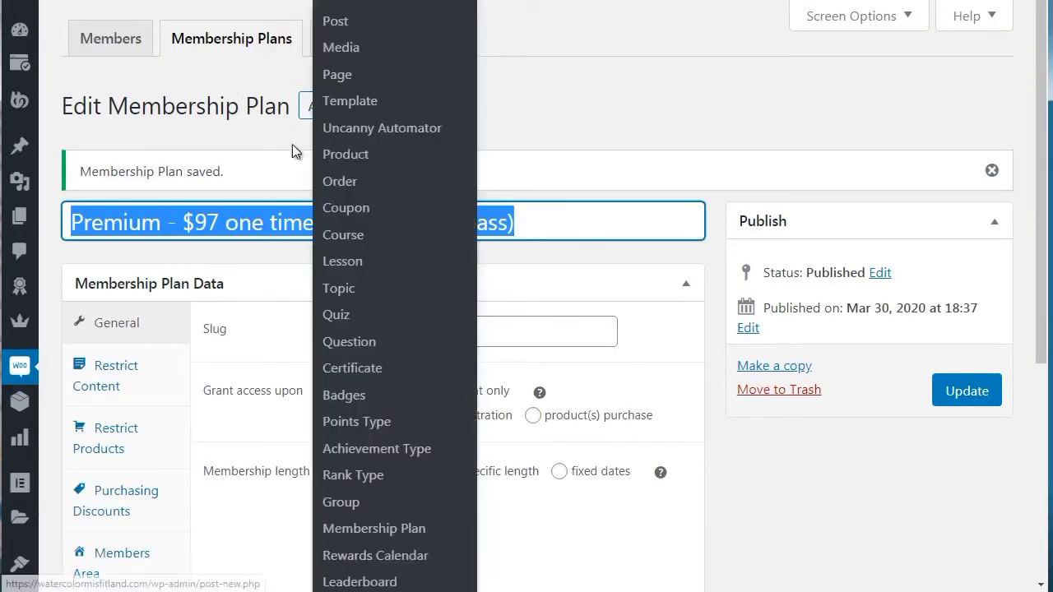
right_click(275, 216)
click(317, 250)
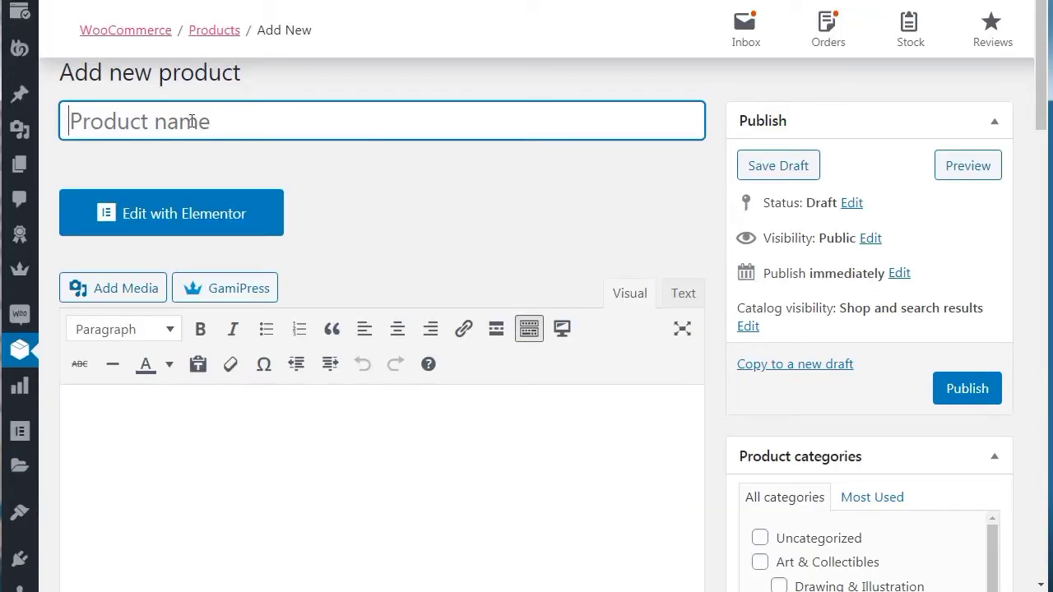
right_click(188, 116)
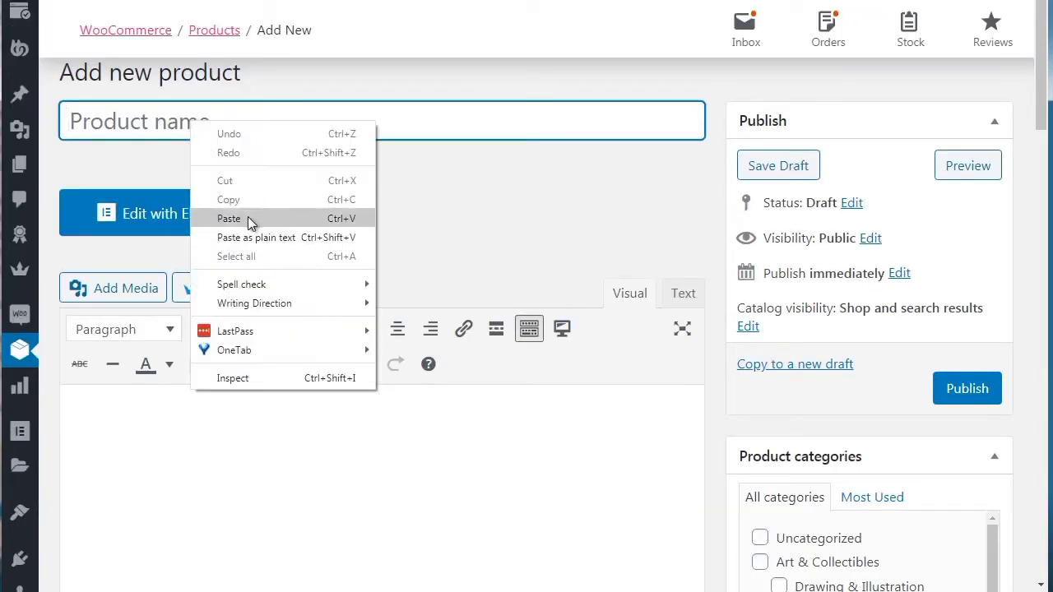
click(251, 220)
click(431, 183)
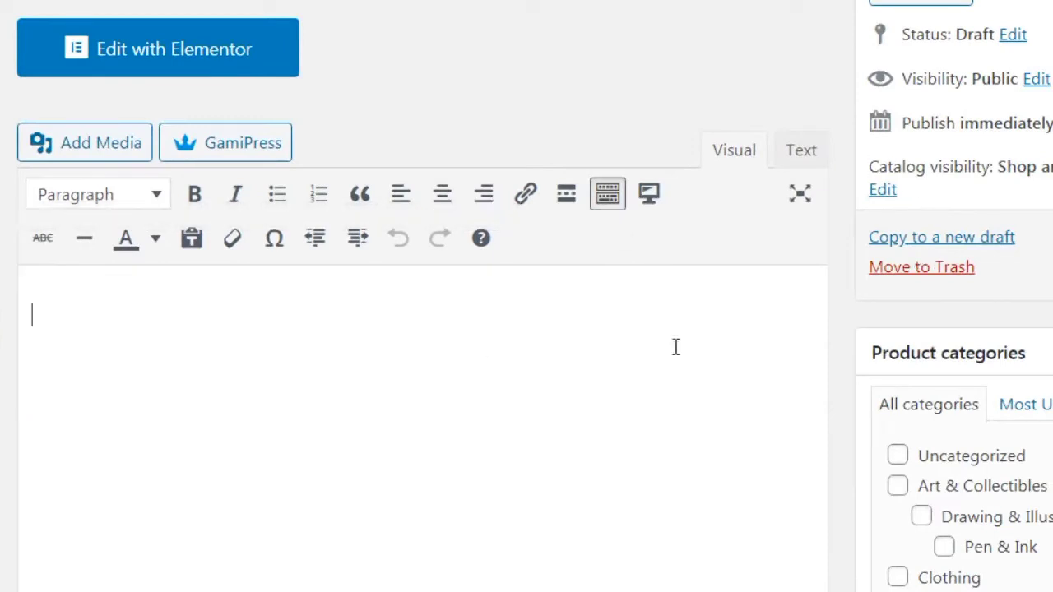
Write the product description 'The description of the Membership plan and the benefits of what people get'
text(The descript)
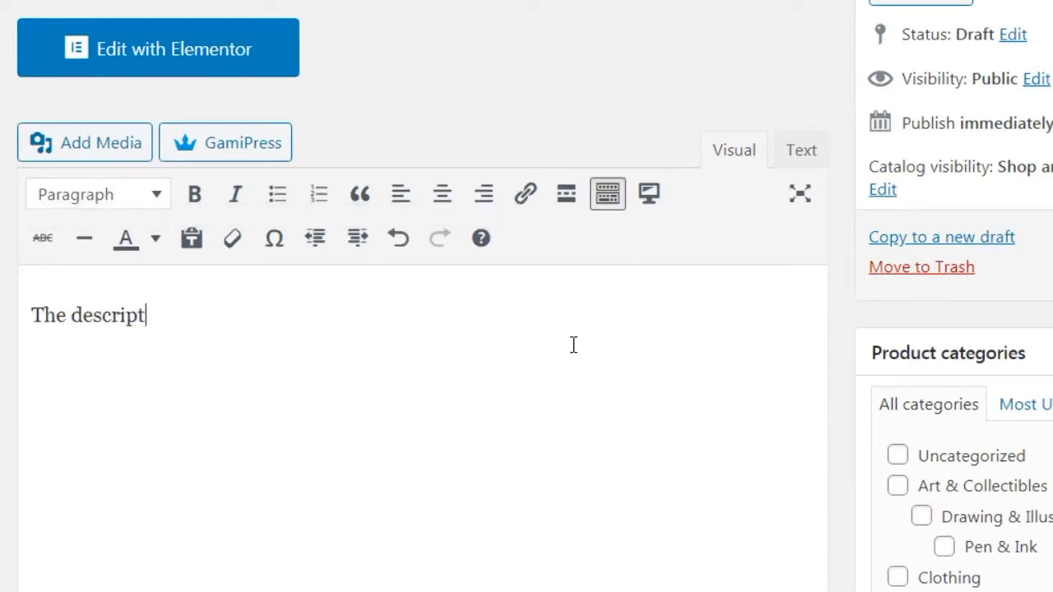
text(ion of the Membersh)
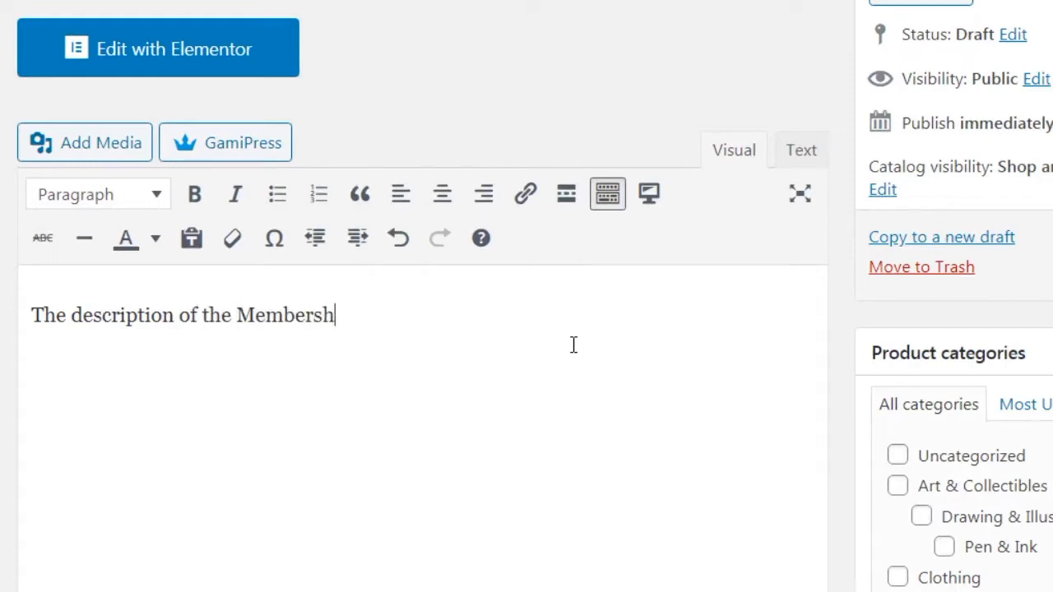
text(ip plan and the be)
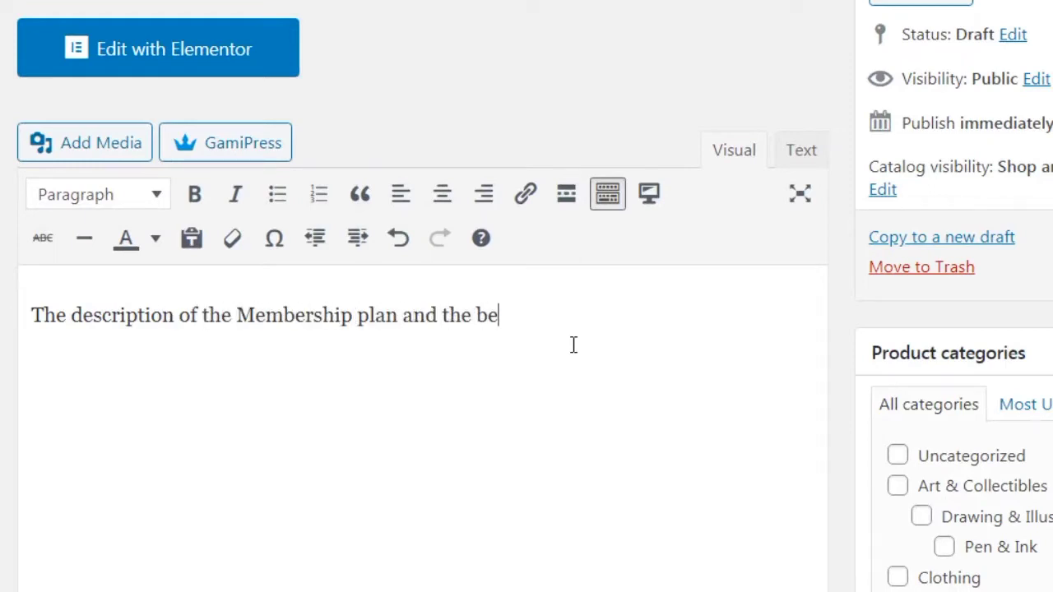
text(nefits of what people get)
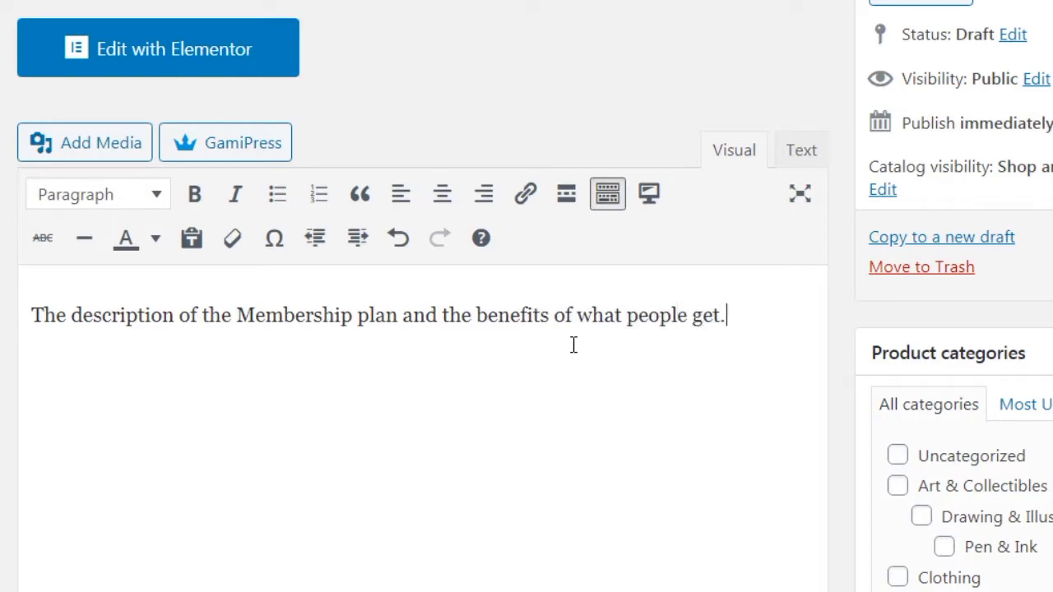
scroll(527, 296, down, 4)
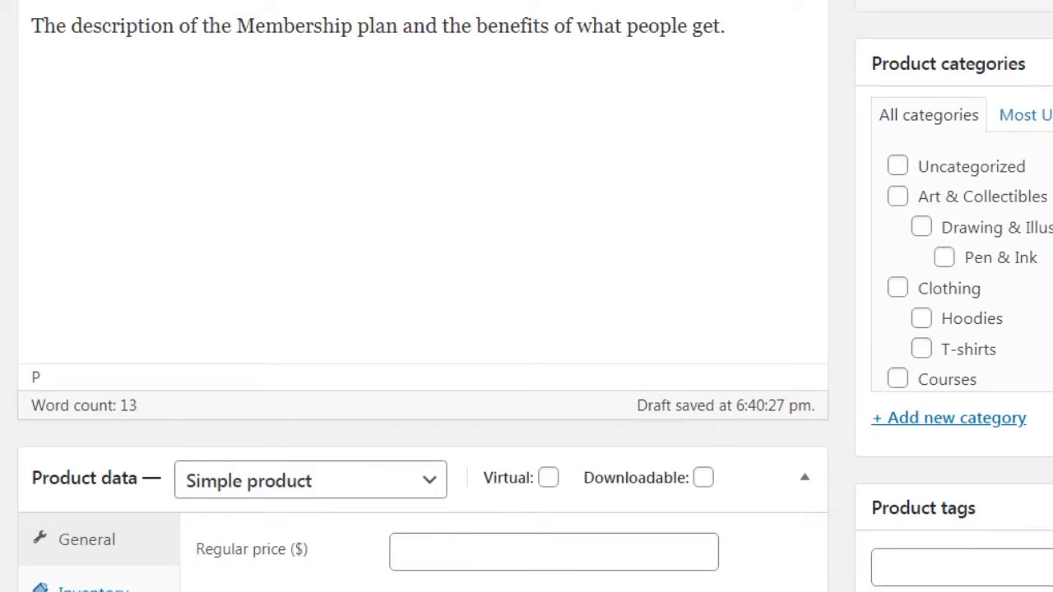
scroll(527, 296, down, 1)
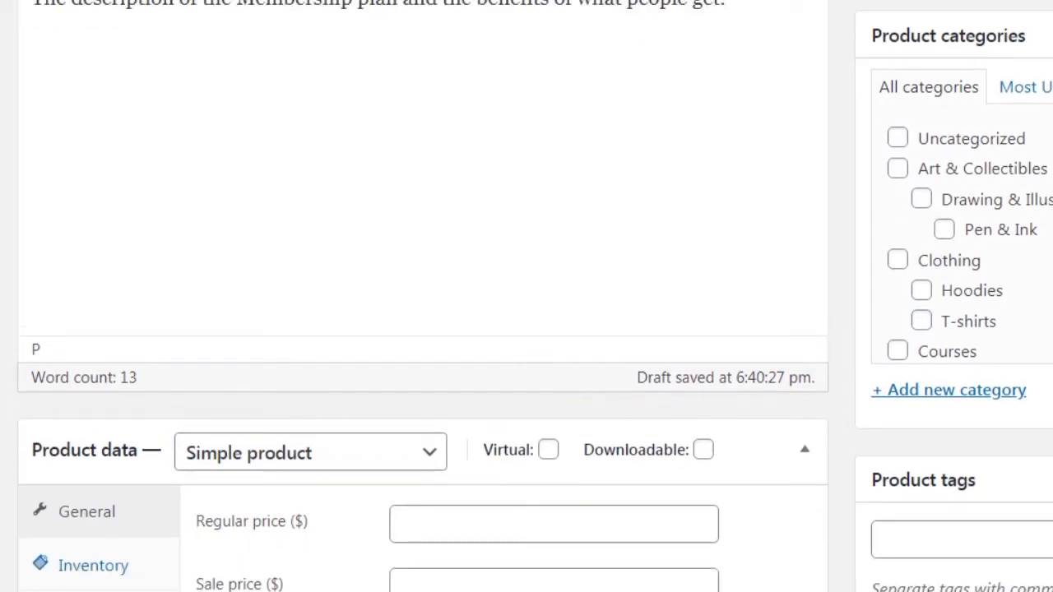
scroll(526, 296, up, 1)
Start a new product category named 'Membership plans'
click(992, 422)
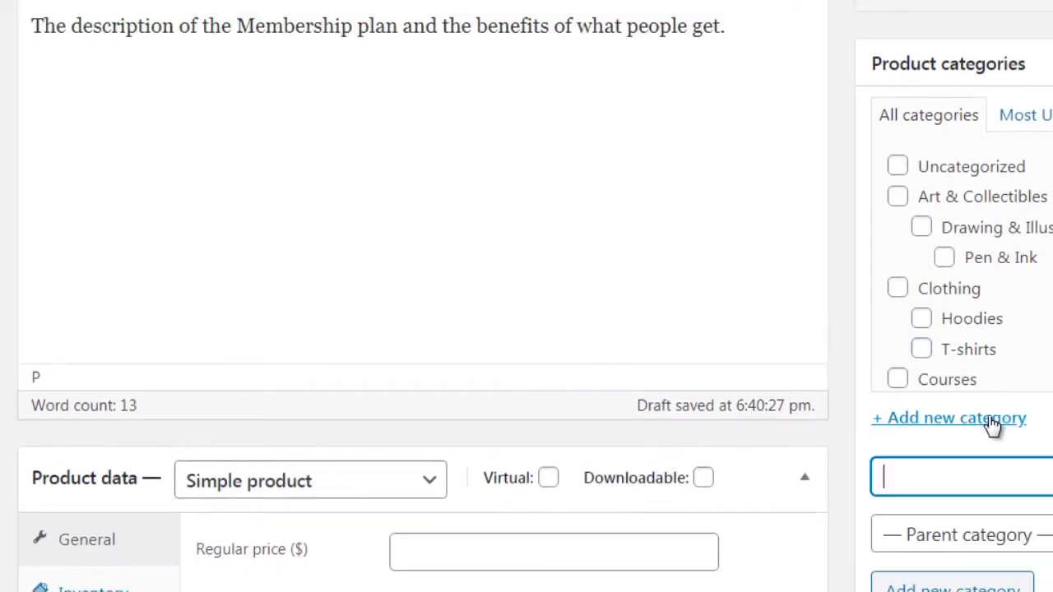
text(Membership plans)
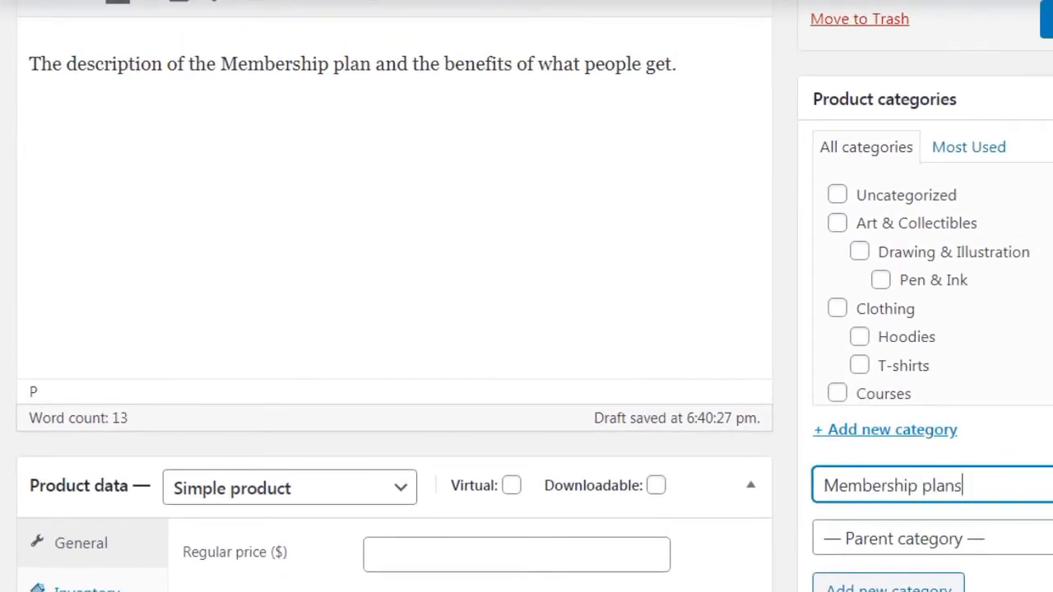
scroll(527, 296, down, 5)
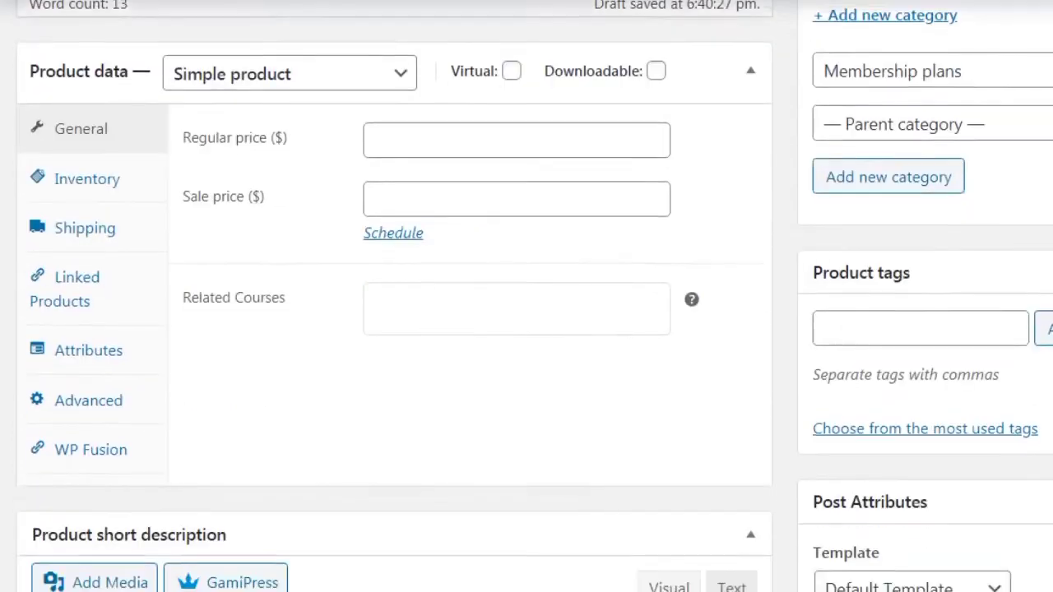
scroll(469, 119, up, 1)
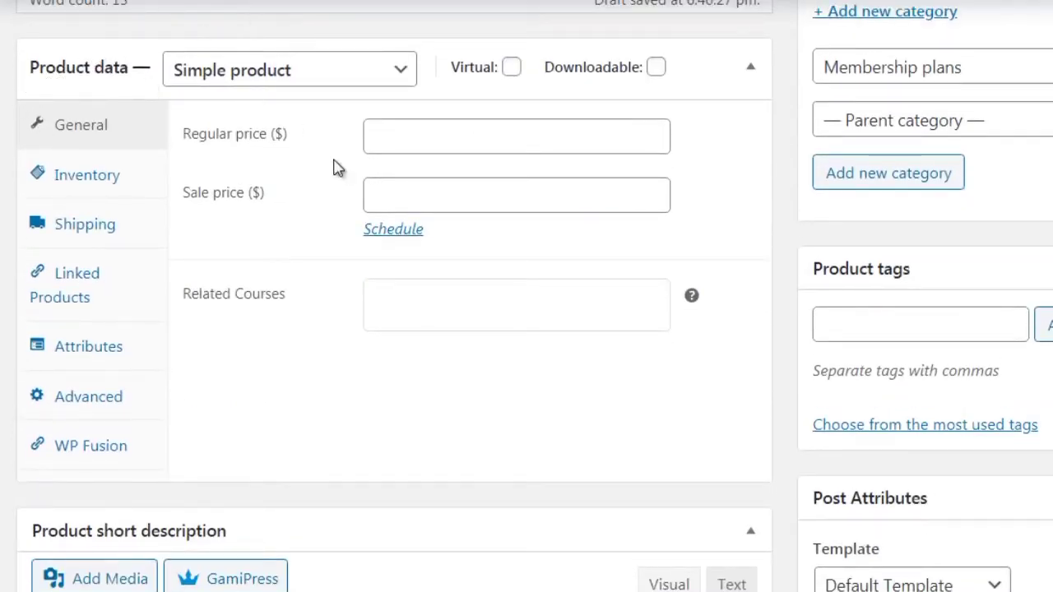
Keep the product type as Simple product and mark it Virtual
click(277, 78)
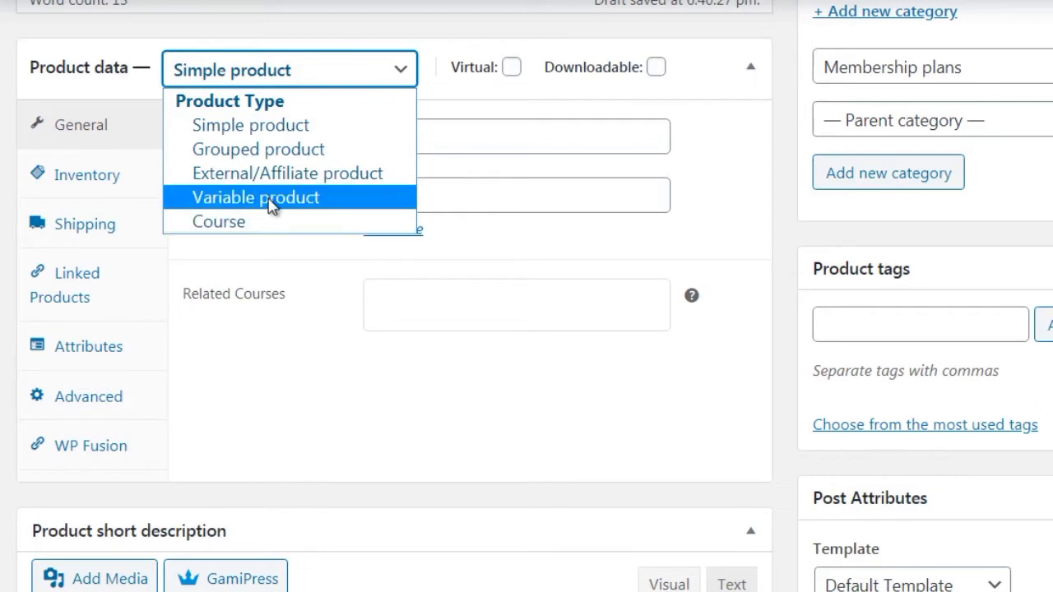
click(282, 132)
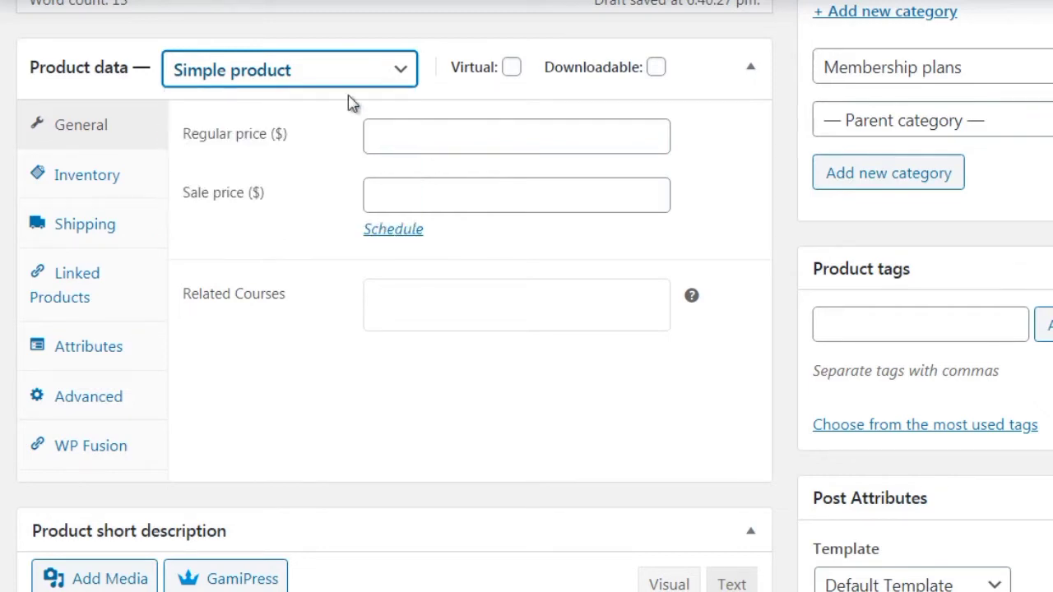
click(511, 69)
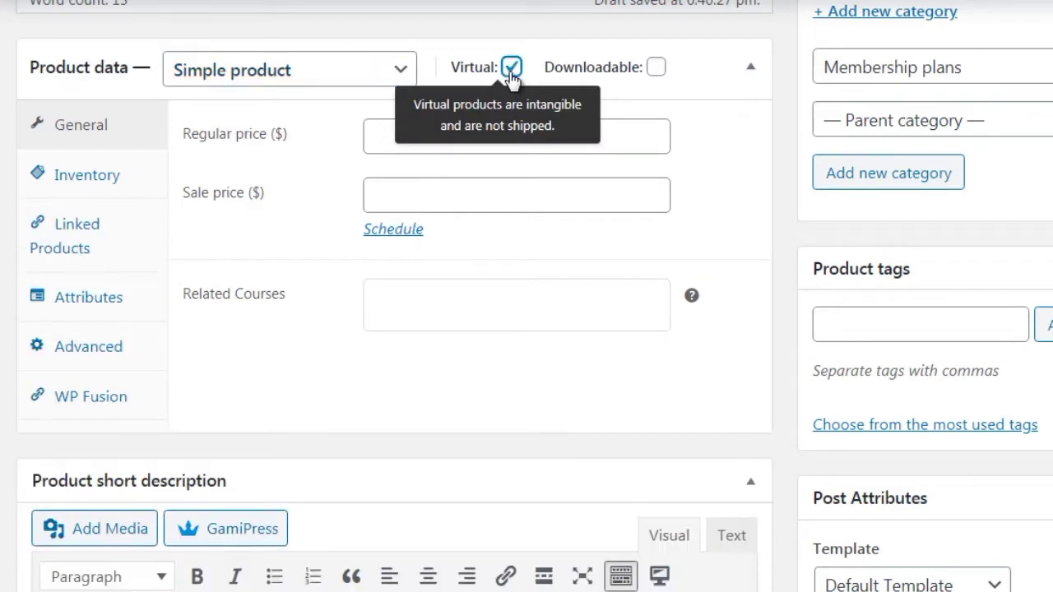
Set the regular price to 197 and the sale price to 97
click(398, 134)
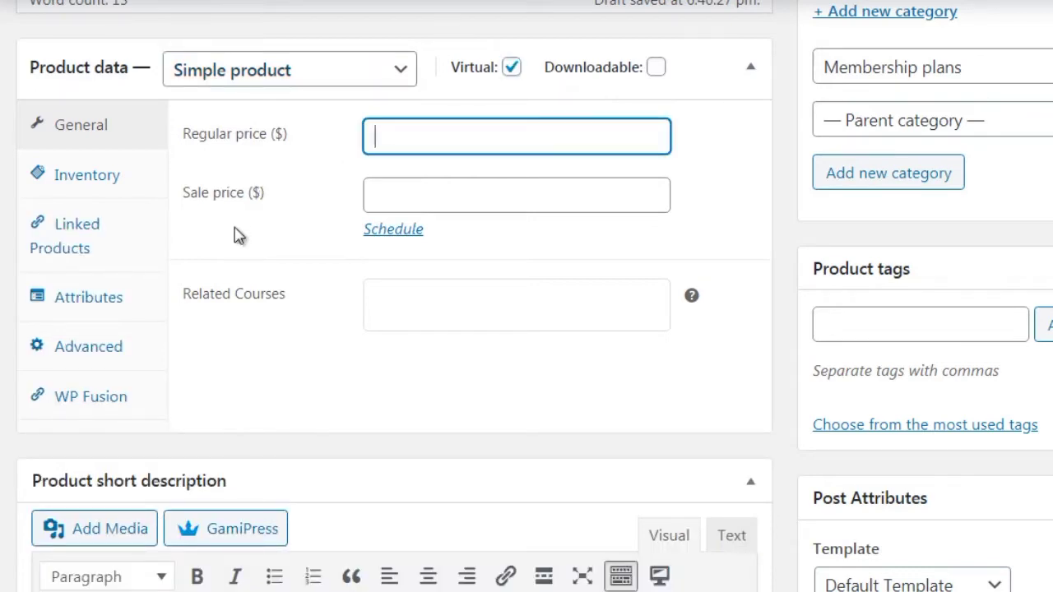
text($)
key(BackSpace)
text(197)
key(Tab)
text(97)
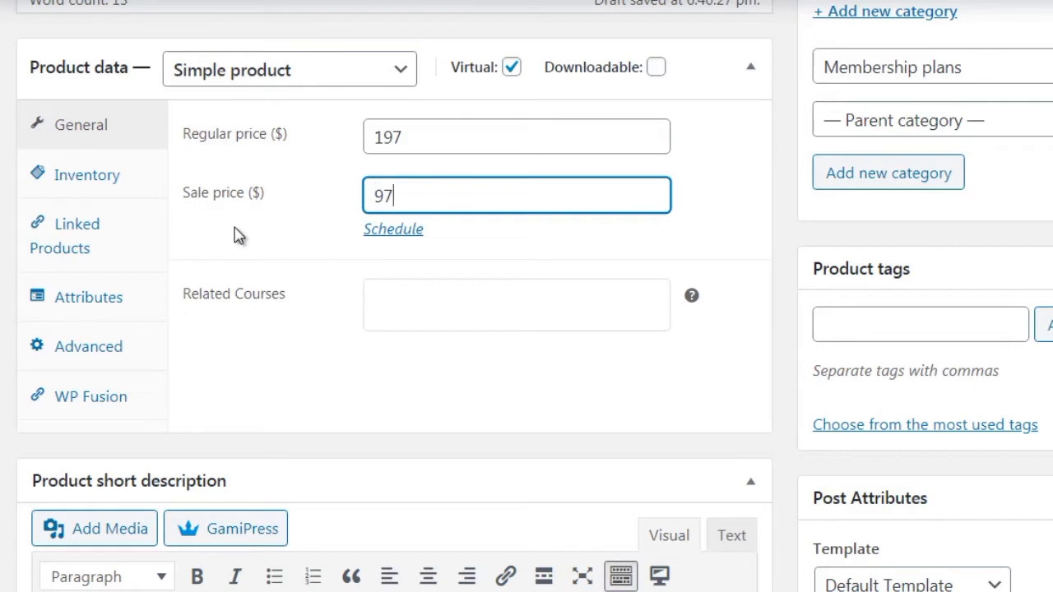
click(173, 192)
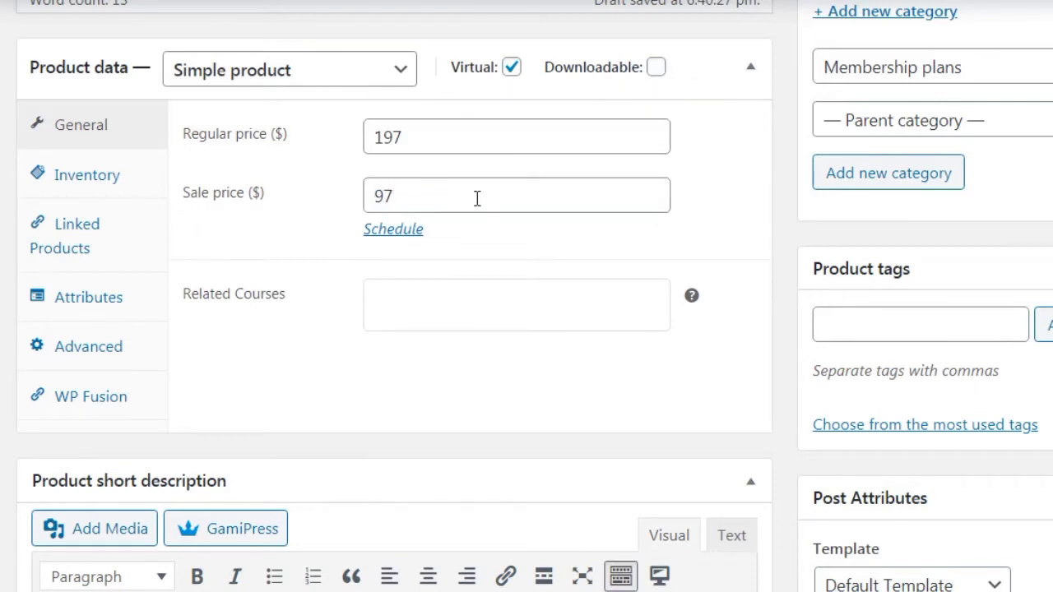
drag(421, 198, 367, 198)
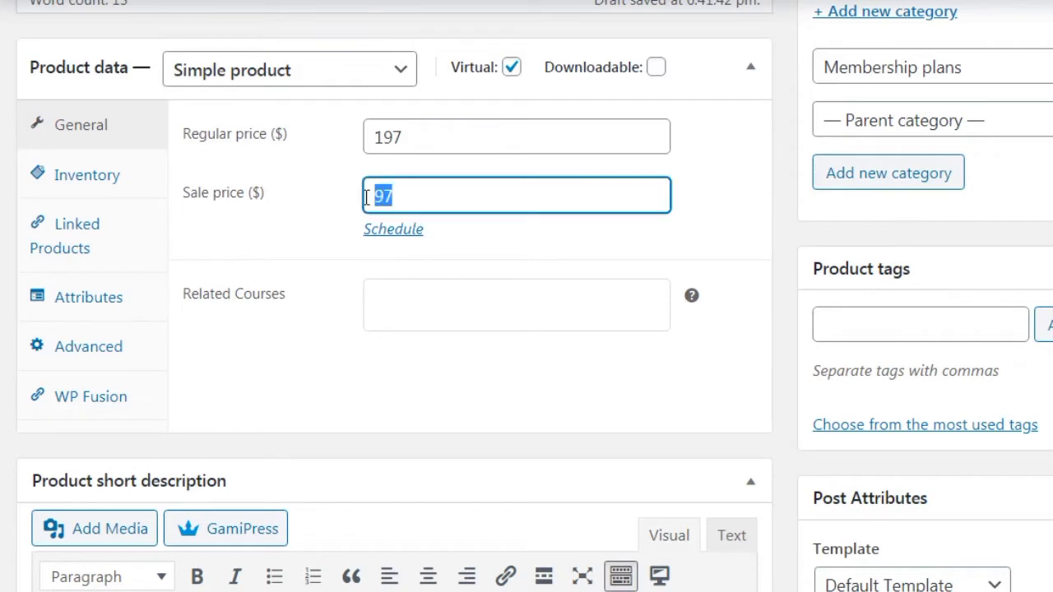
drag(409, 141, 357, 153)
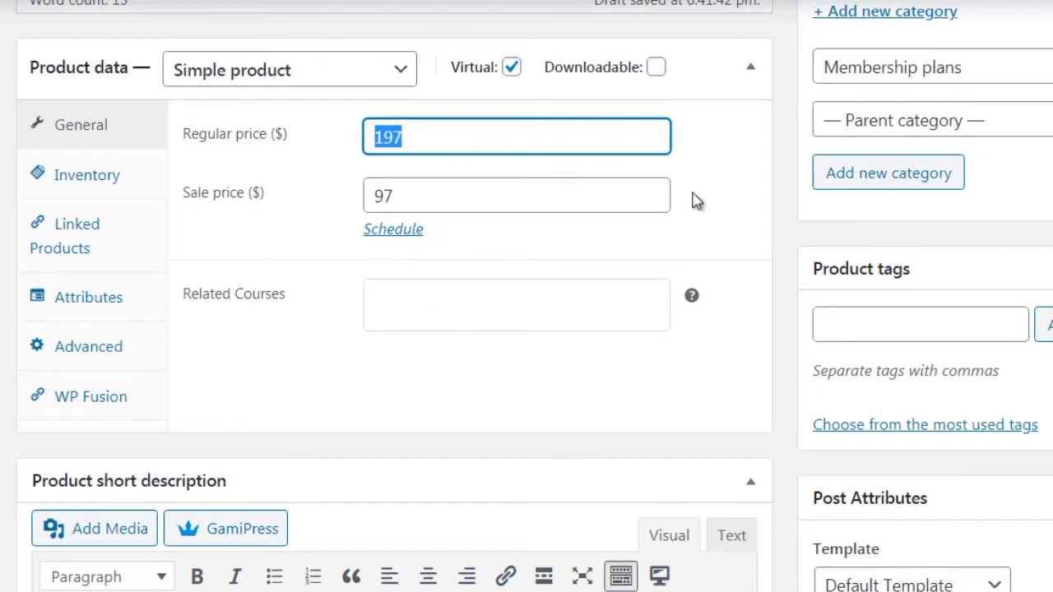
click(785, 199)
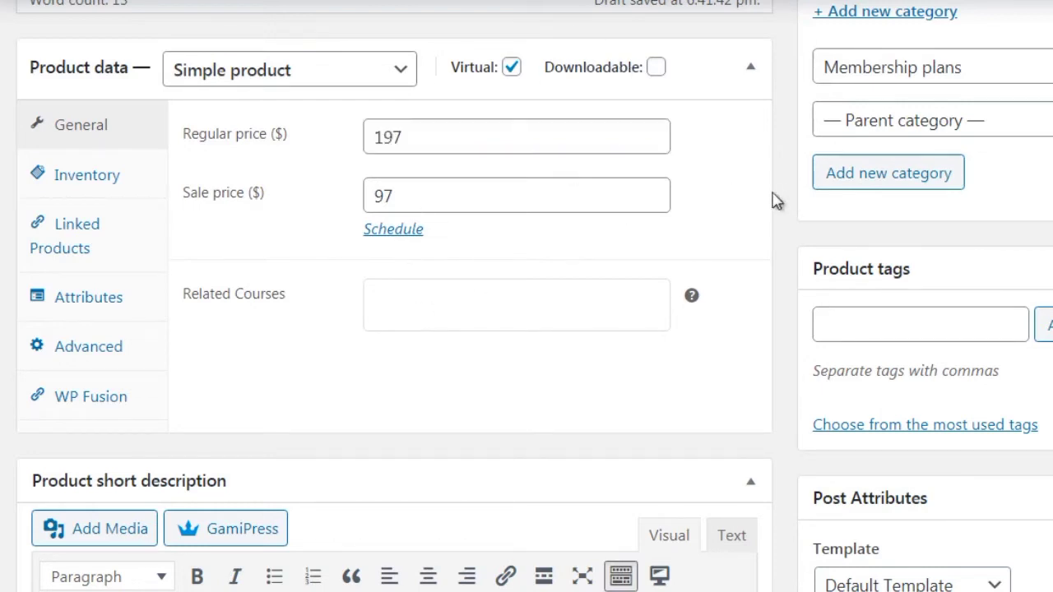
Look through the Inventory, Linked Products and Attributes tabs, ending on Advanced's empty purchase note
click(130, 181)
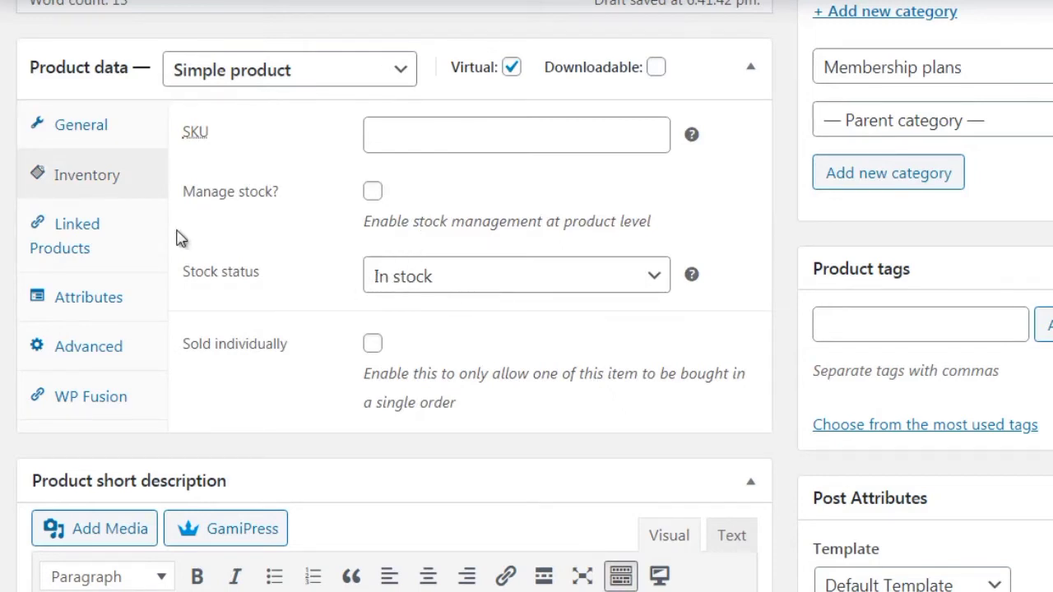
click(110, 242)
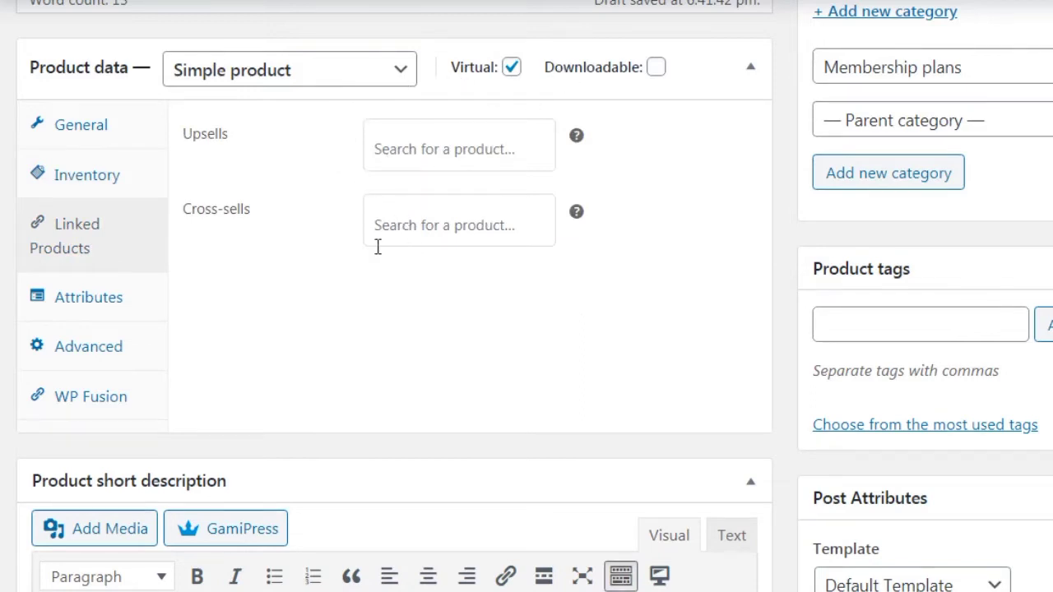
click(151, 309)
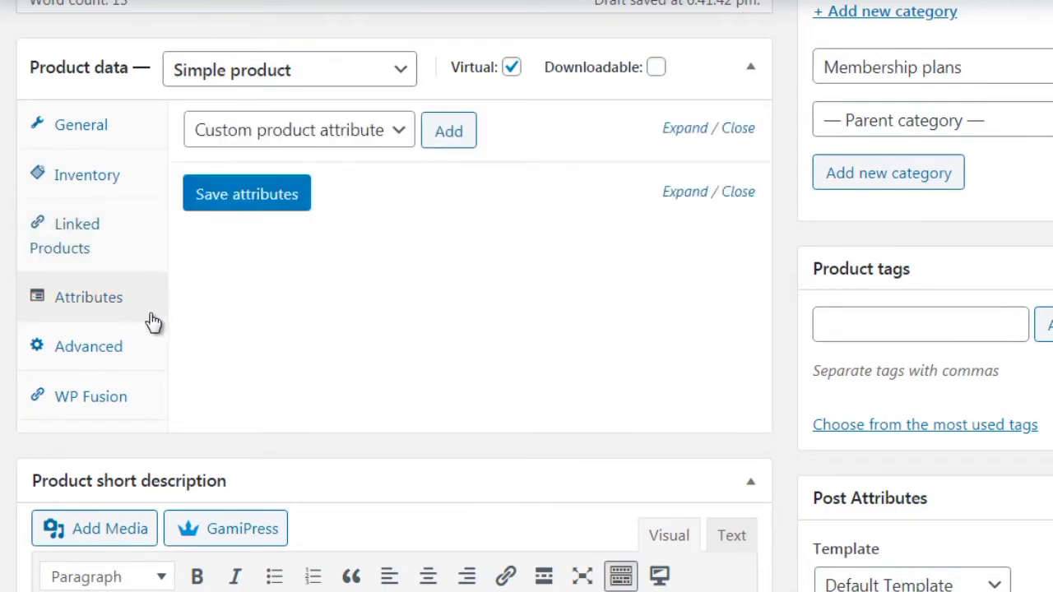
click(152, 356)
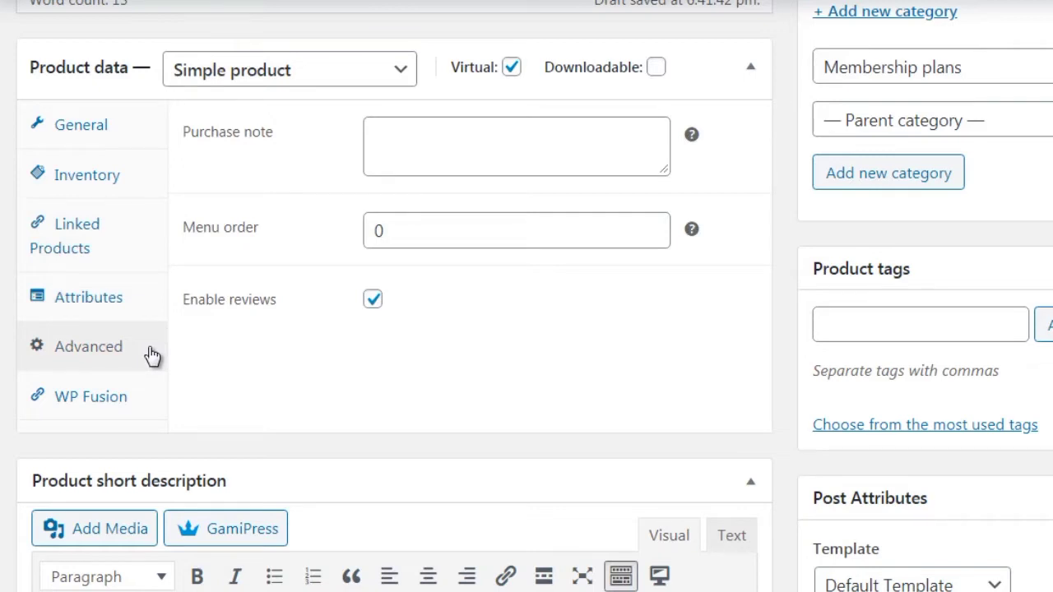
click(420, 148)
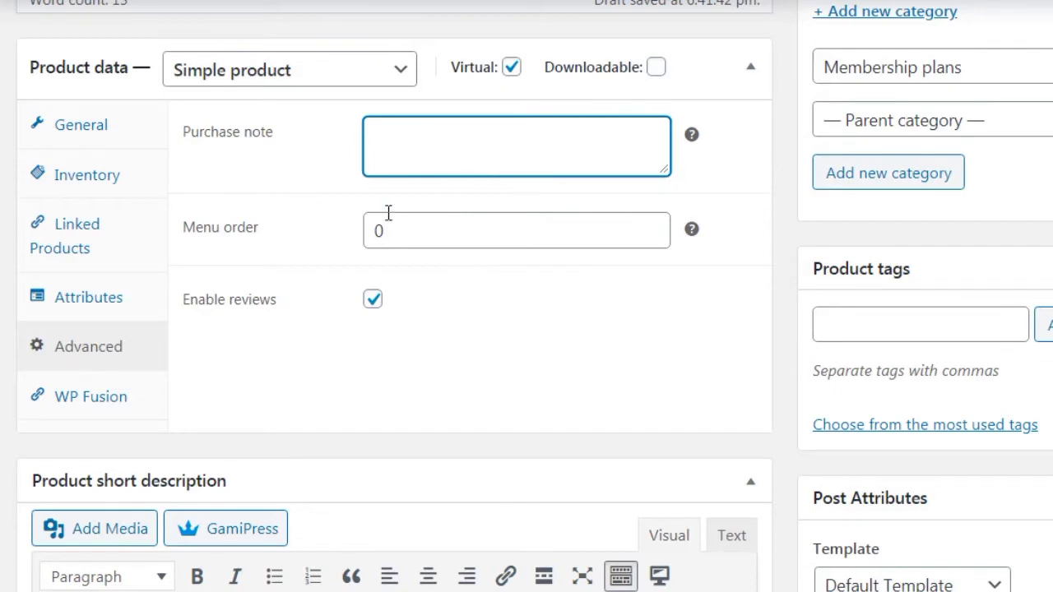
Reuse the main description sentence as the Product short description
scroll(717, 75, up, 5)
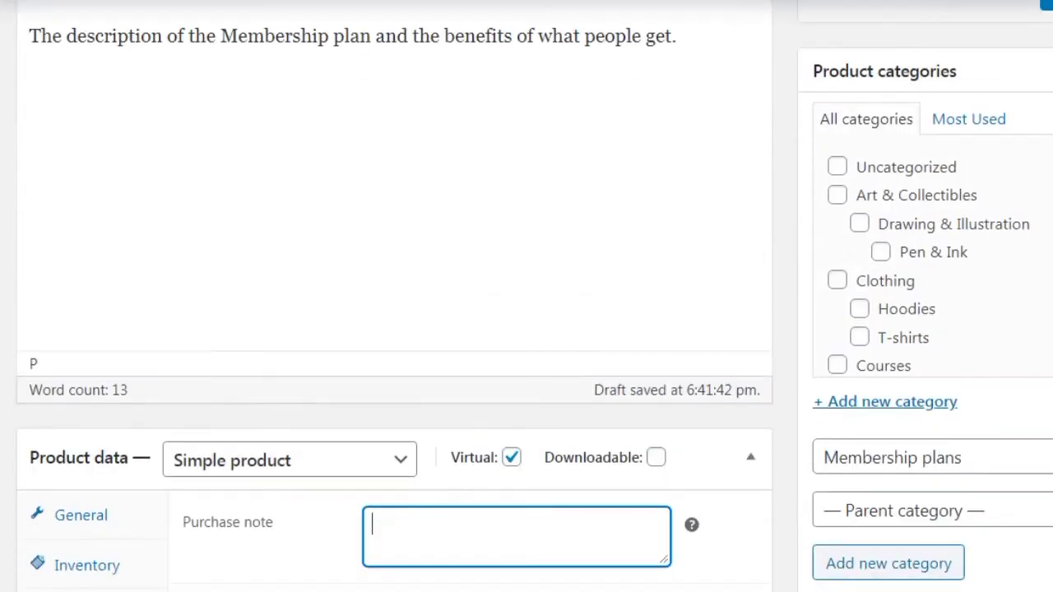
click(716, 75)
key(ctrl+a)
key(ctrl+c)
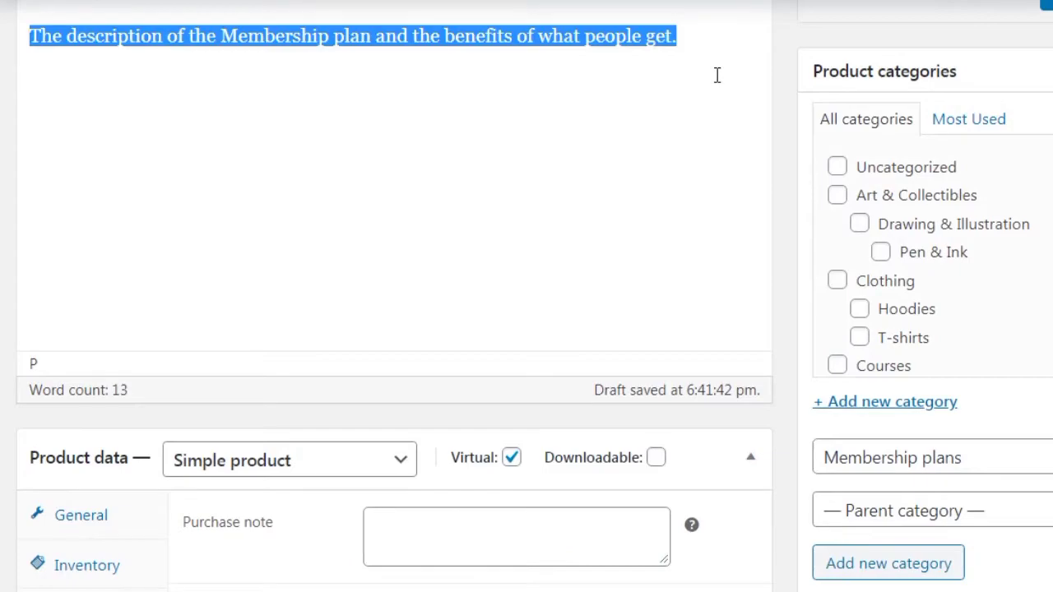
scroll(534, 296, up, 3)
scroll(534, 296, down, 10)
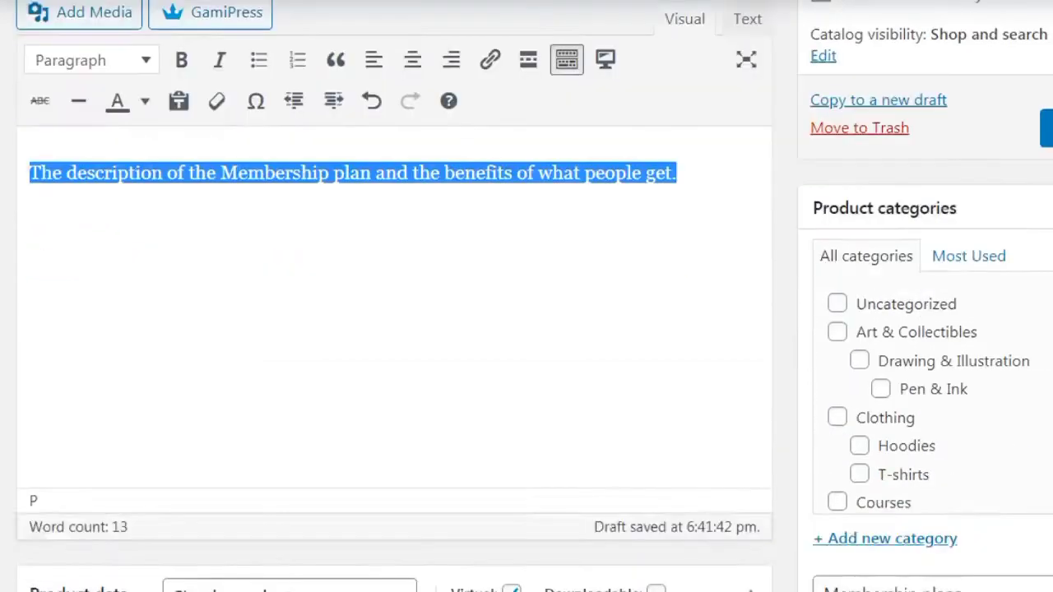
scroll(526, 296, down, 2)
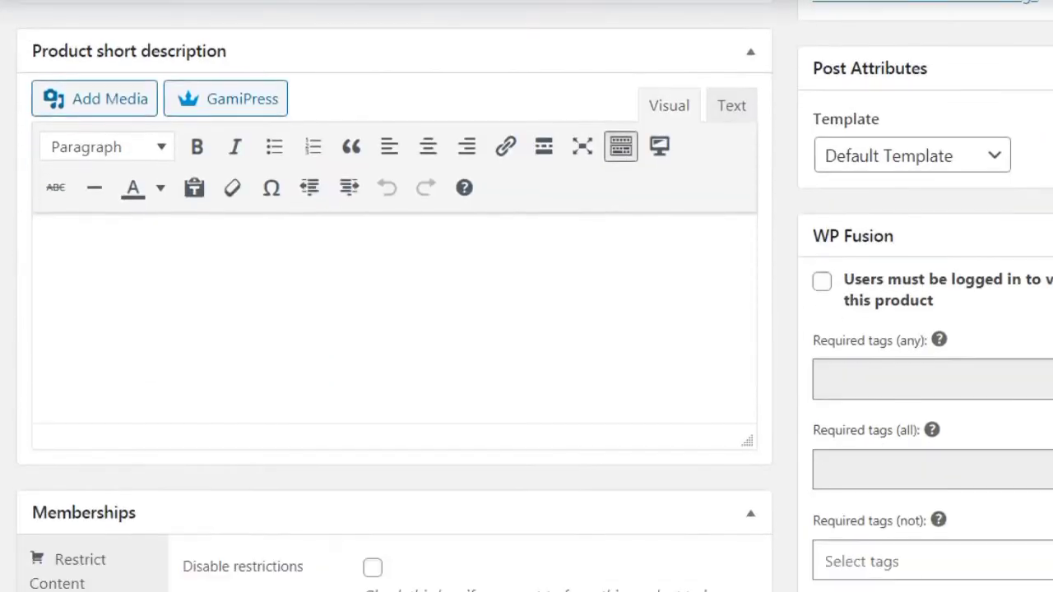
click(547, 337)
key(ctrl+v)
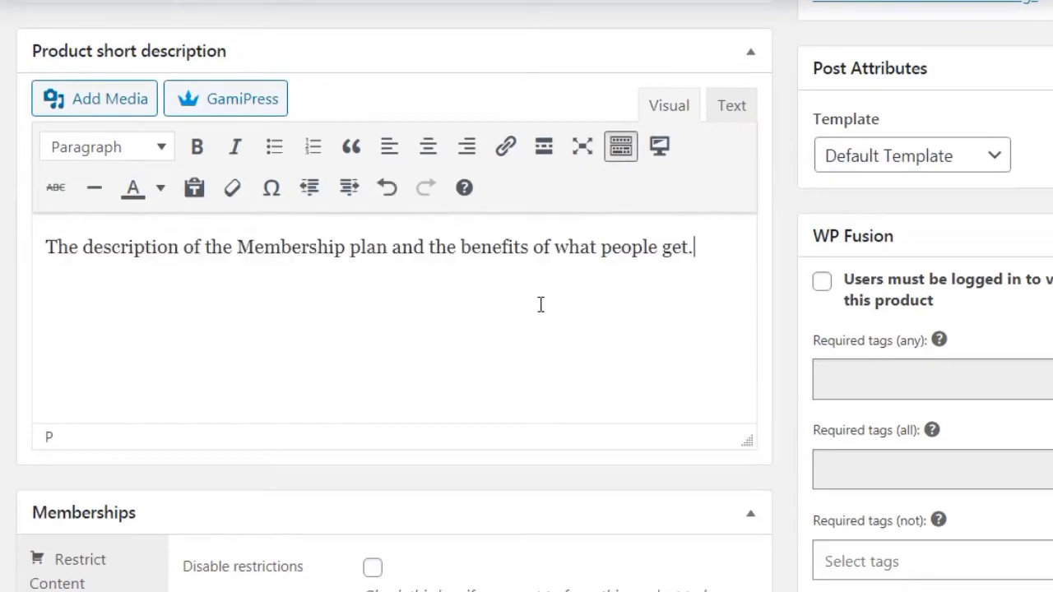
scroll(838, 185, down, 4)
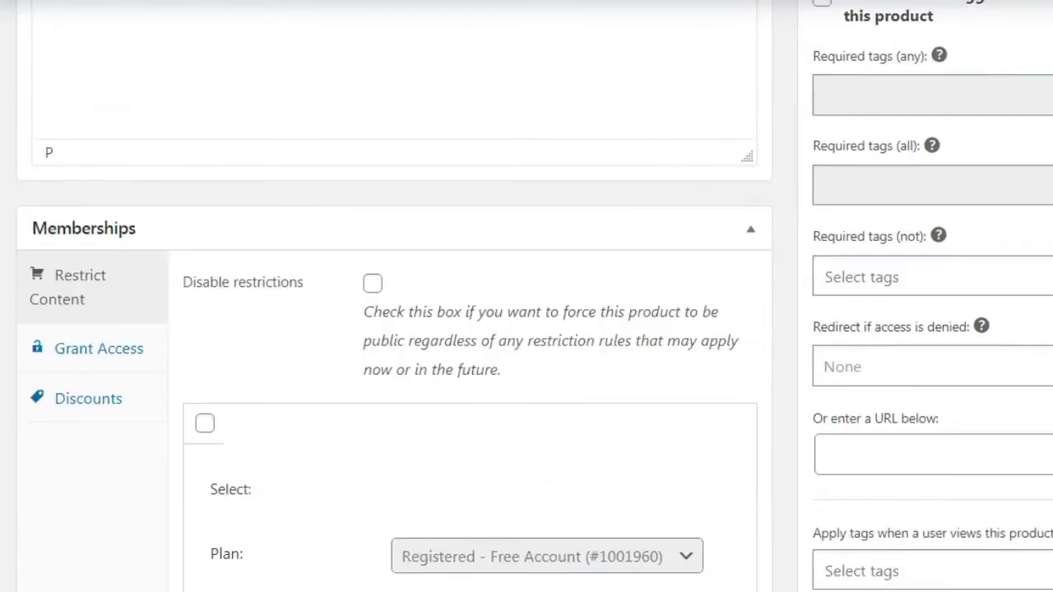
scroll(837, 185, up, 3)
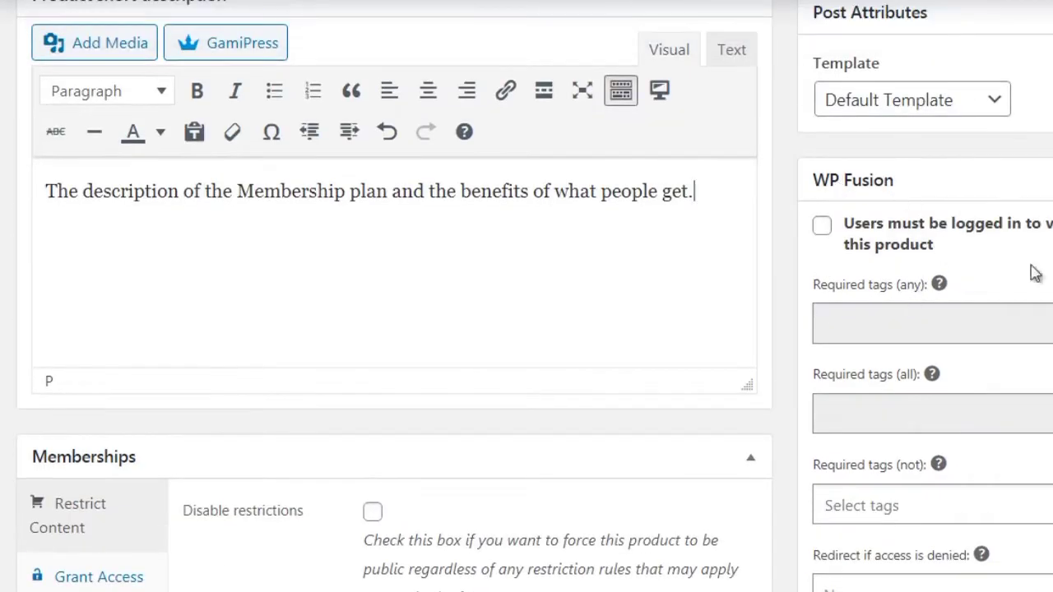
scroll(395, 296, down, 4)
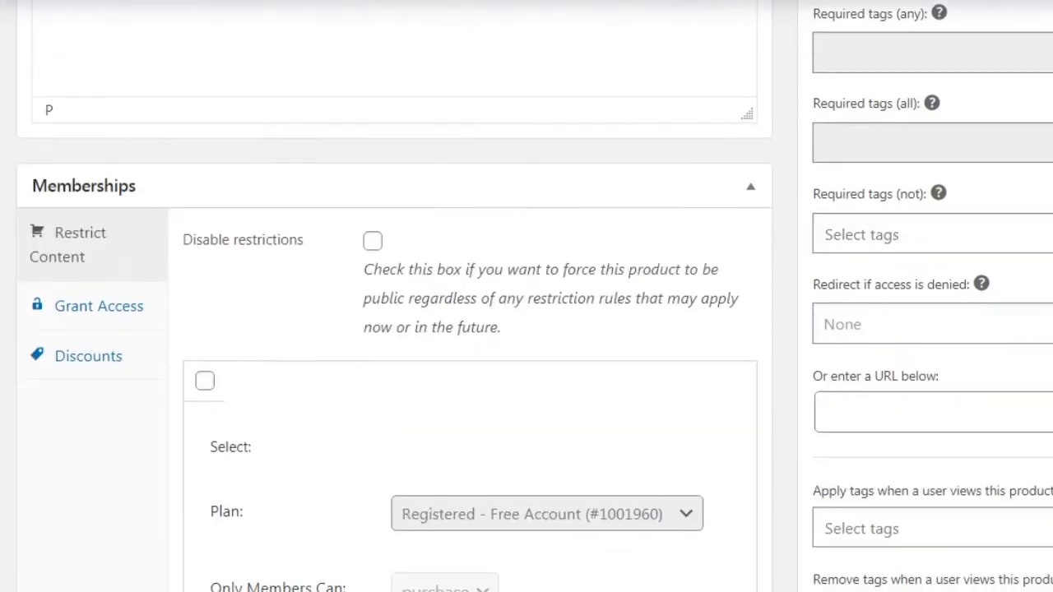
Toggle the Free Account restriction rule in the Memberships box and scroll to the Premium rule
scroll(376, 122, down, 2)
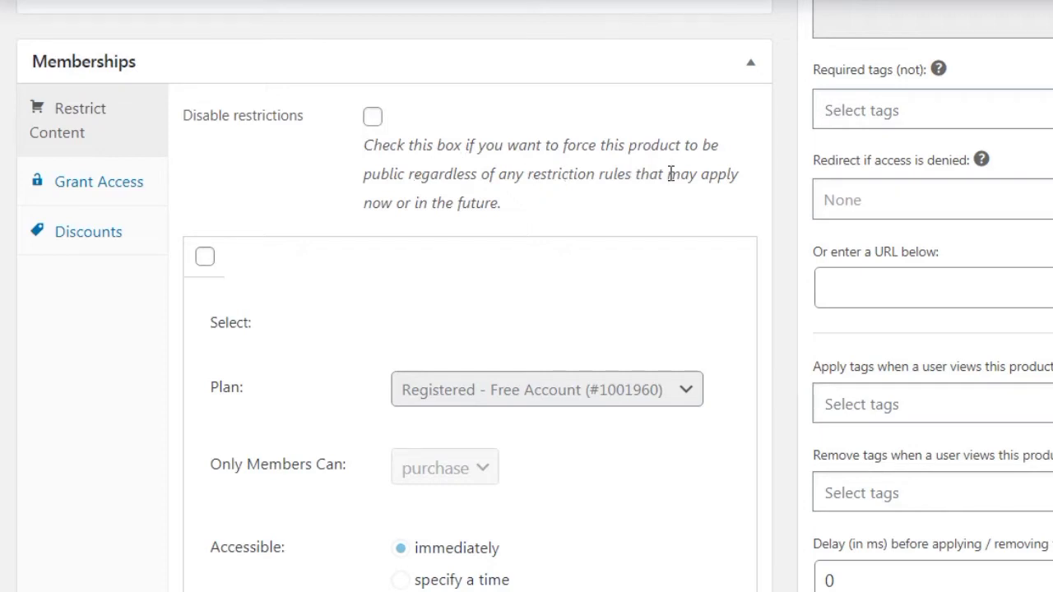
scroll(782, 193, down, 2)
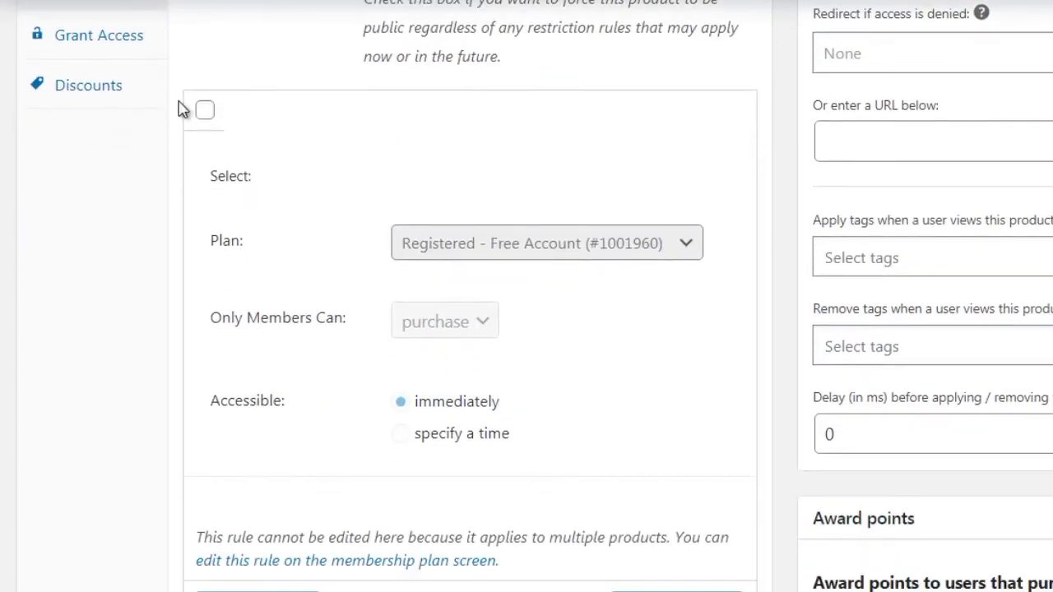
click(204, 119)
click(555, 235)
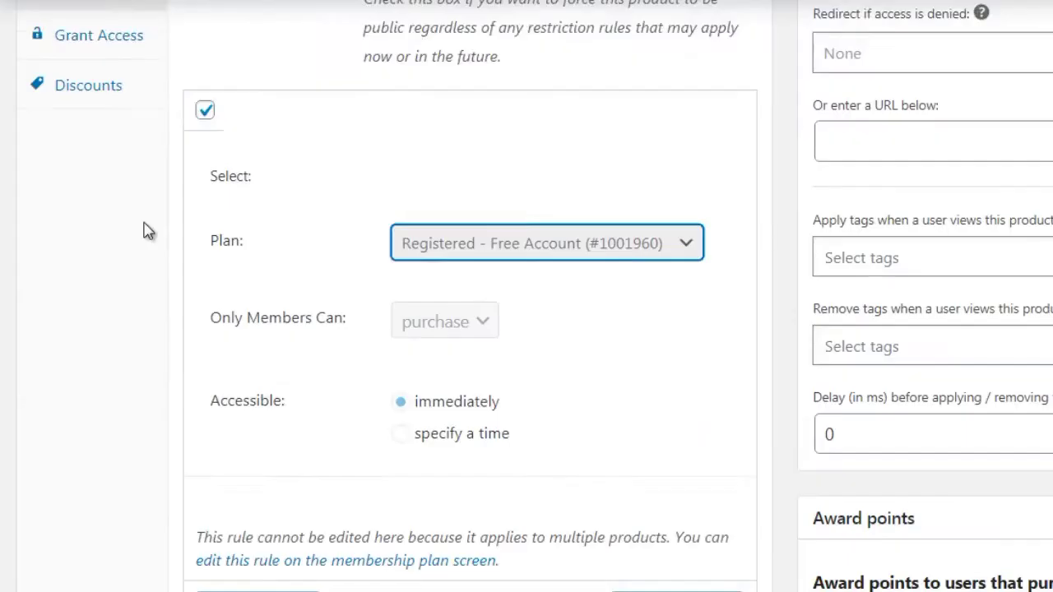
scroll(146, 229, down, 1)
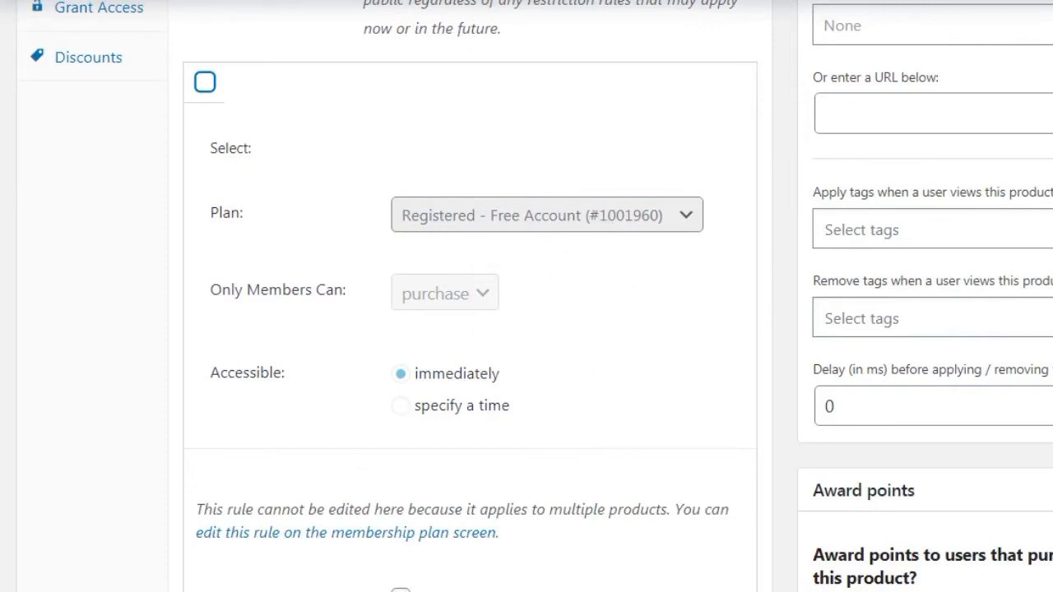
scroll(526, 296, down, 5)
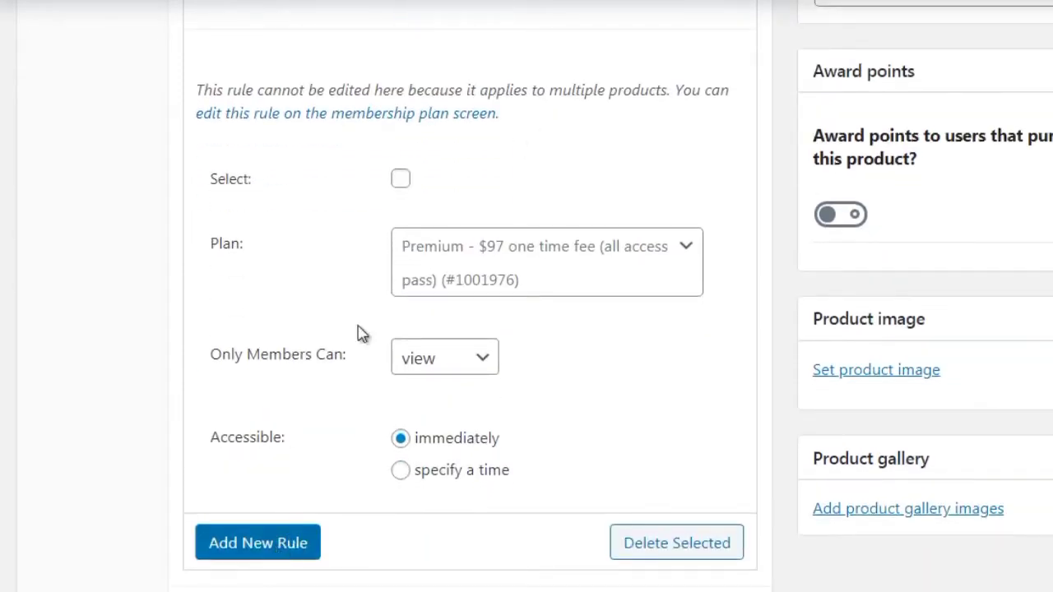
Select the Premium plan rule and set Only Members Can to 'view' after briefly trying 'purchase'
click(401, 178)
click(486, 278)
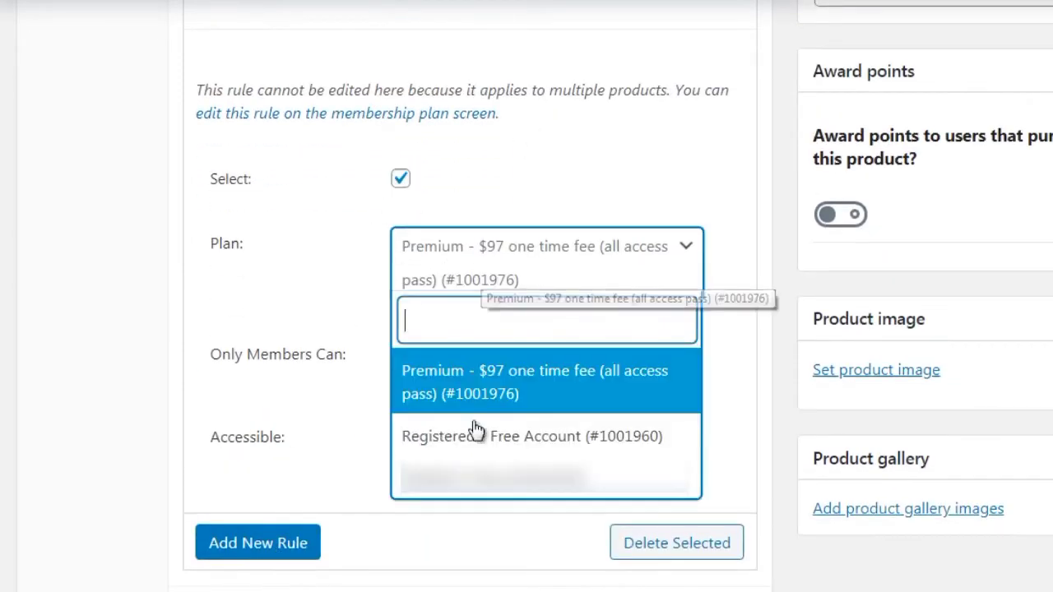
click(333, 270)
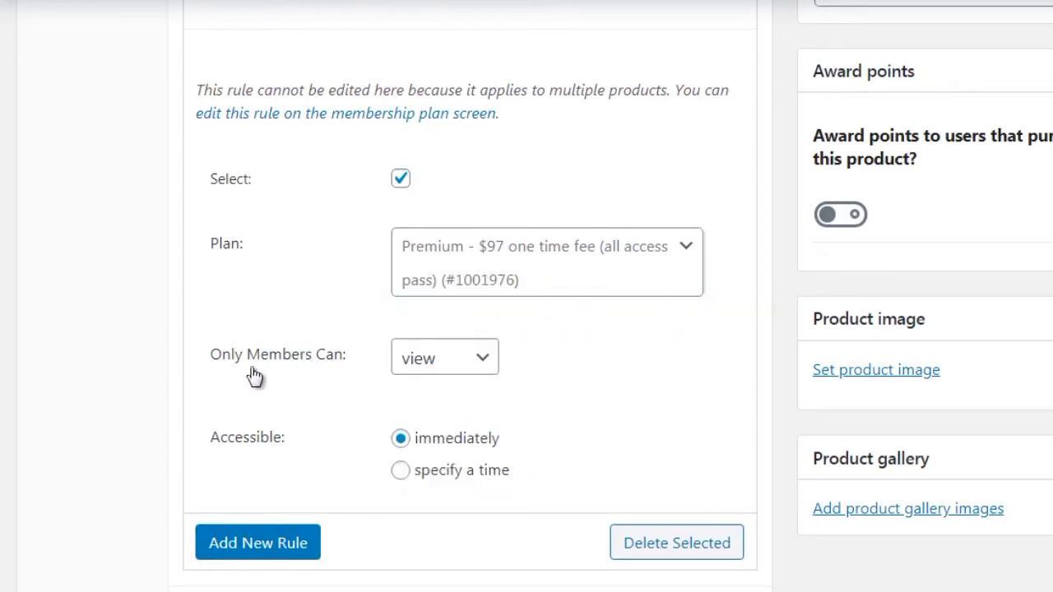
click(428, 369)
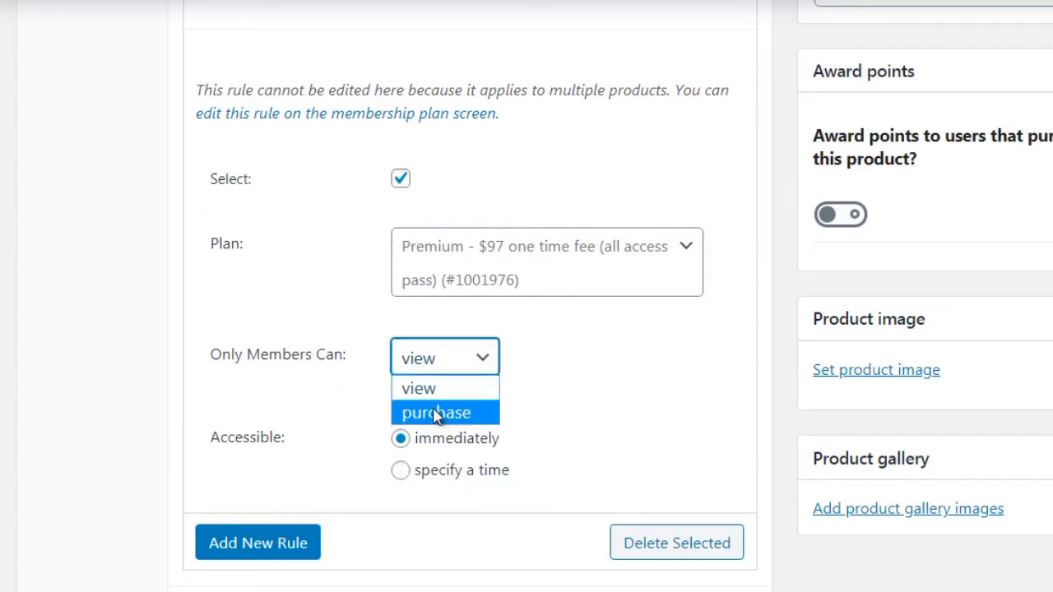
click(436, 415)
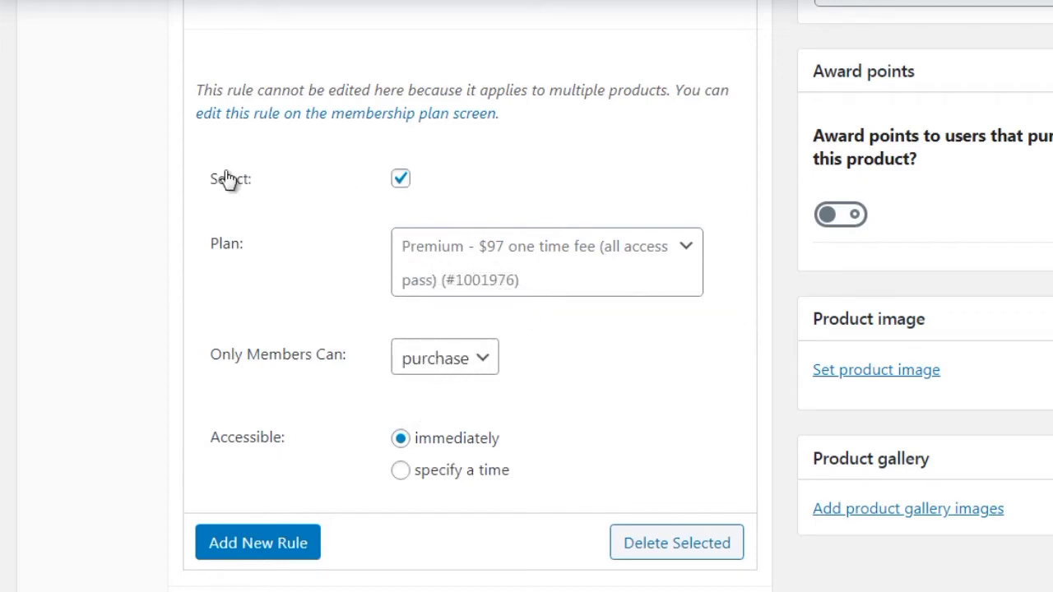
click(453, 360)
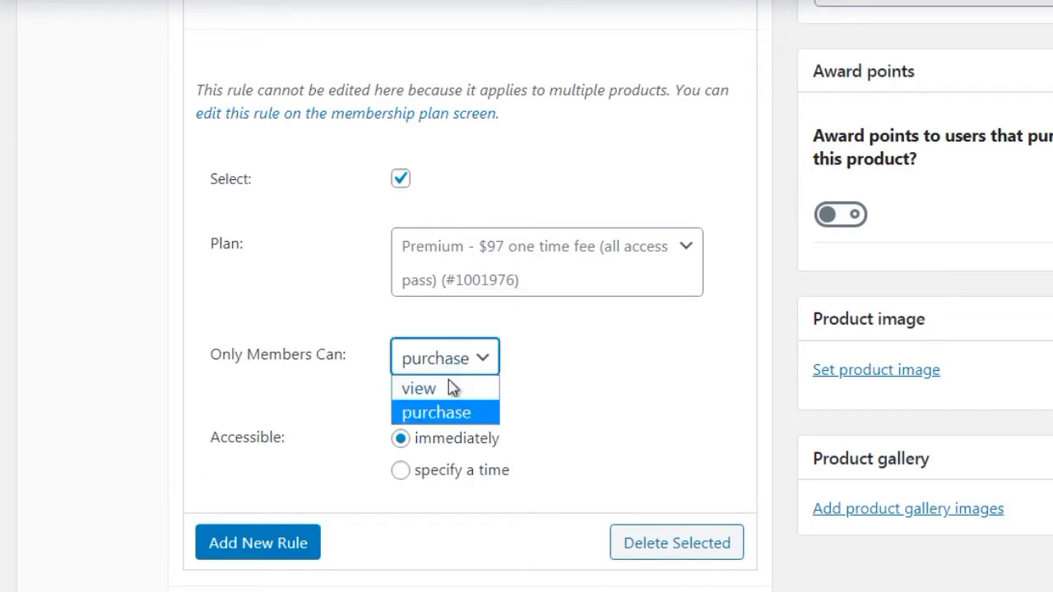
click(452, 388)
click(258, 427)
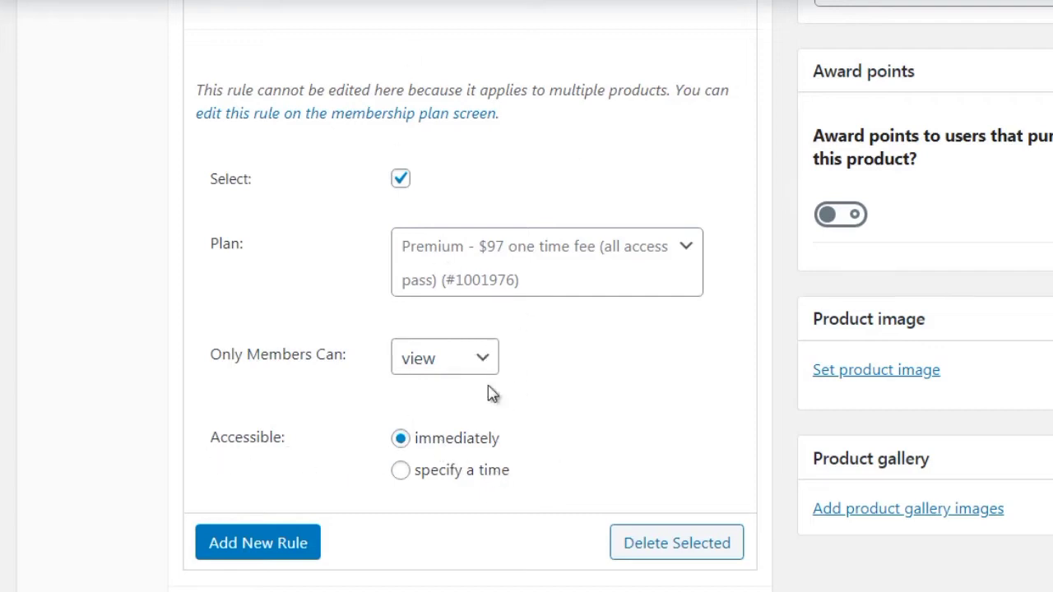
scroll(469, 329, down, 1)
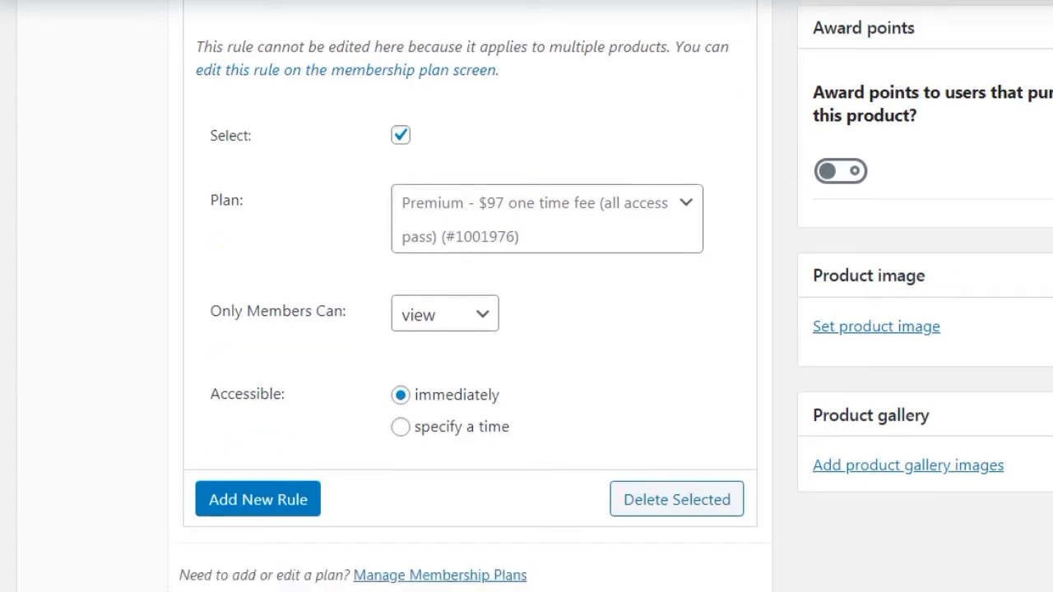
scroll(469, 329, down, 2)
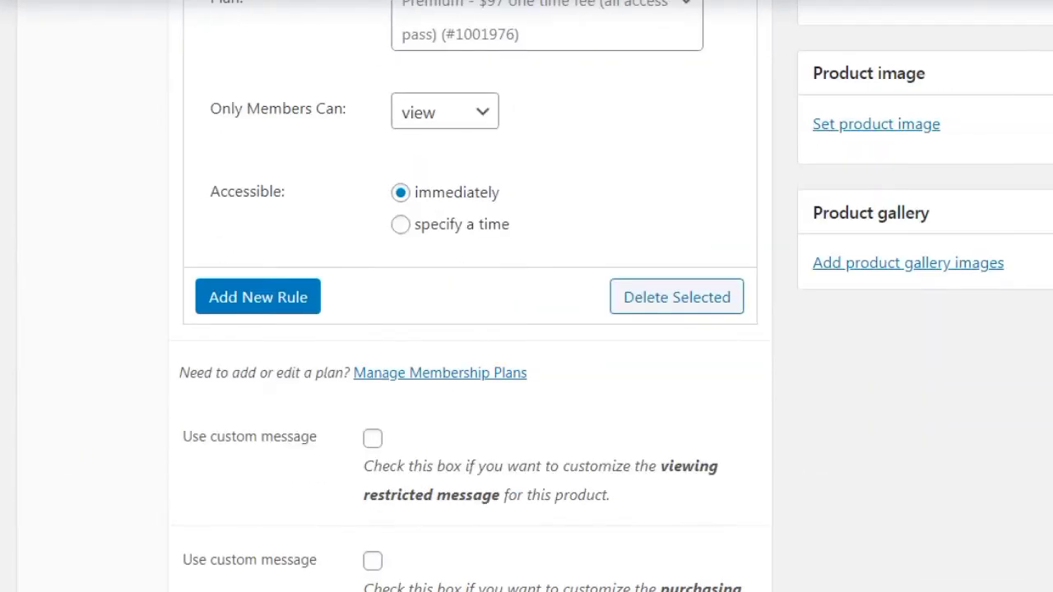
scroll(757, 255, down, 2)
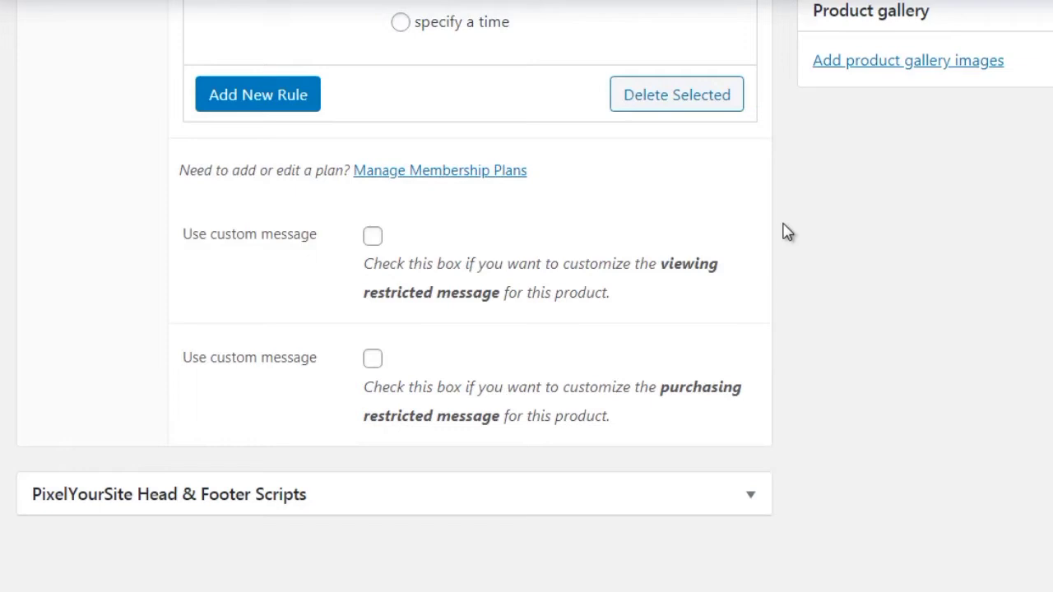
click(373, 237)
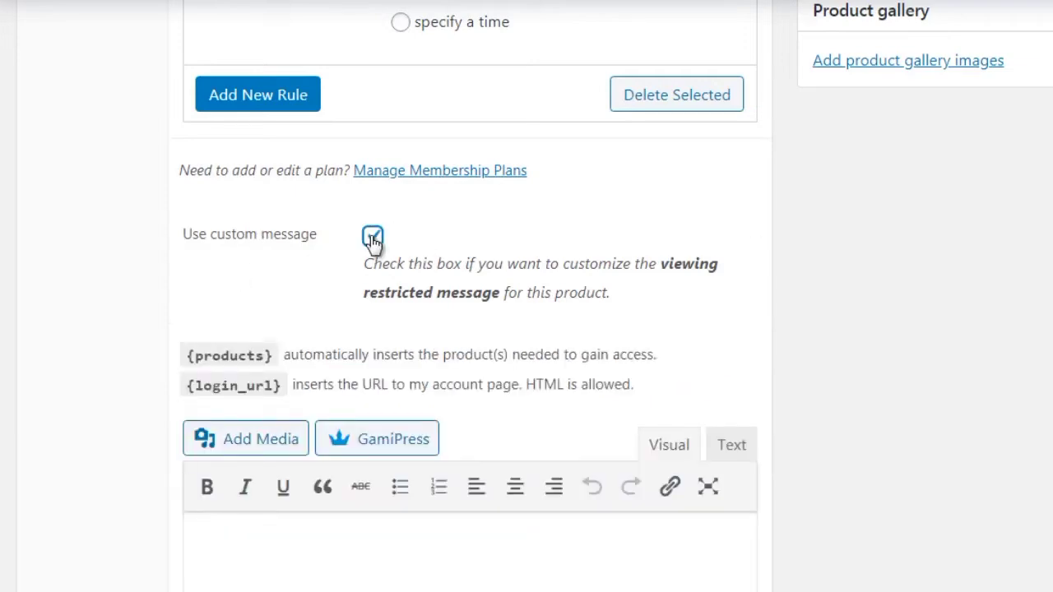
click(373, 237)
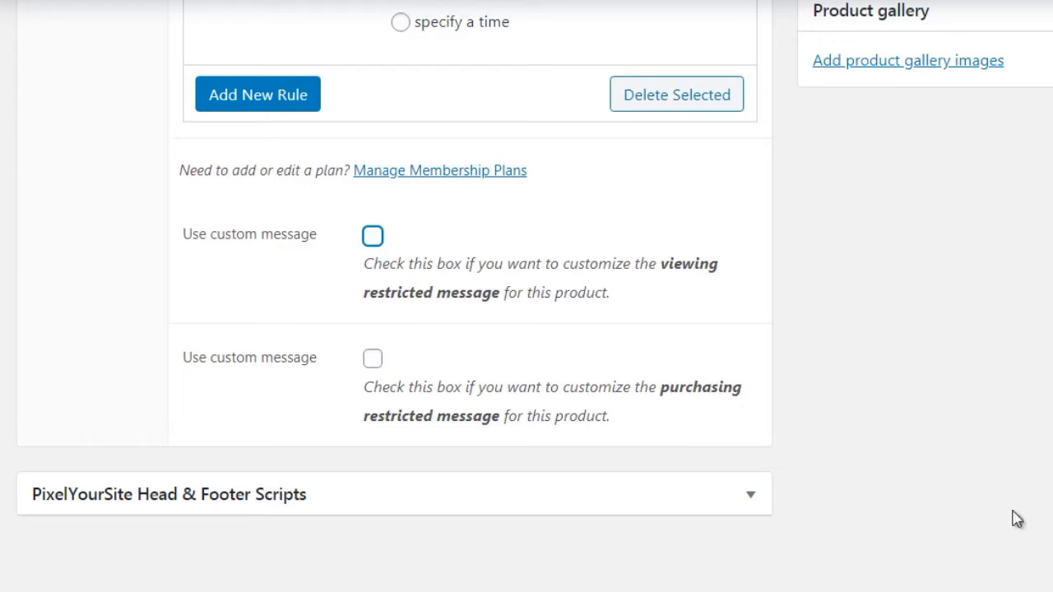
scroll(813, 501, up, 1)
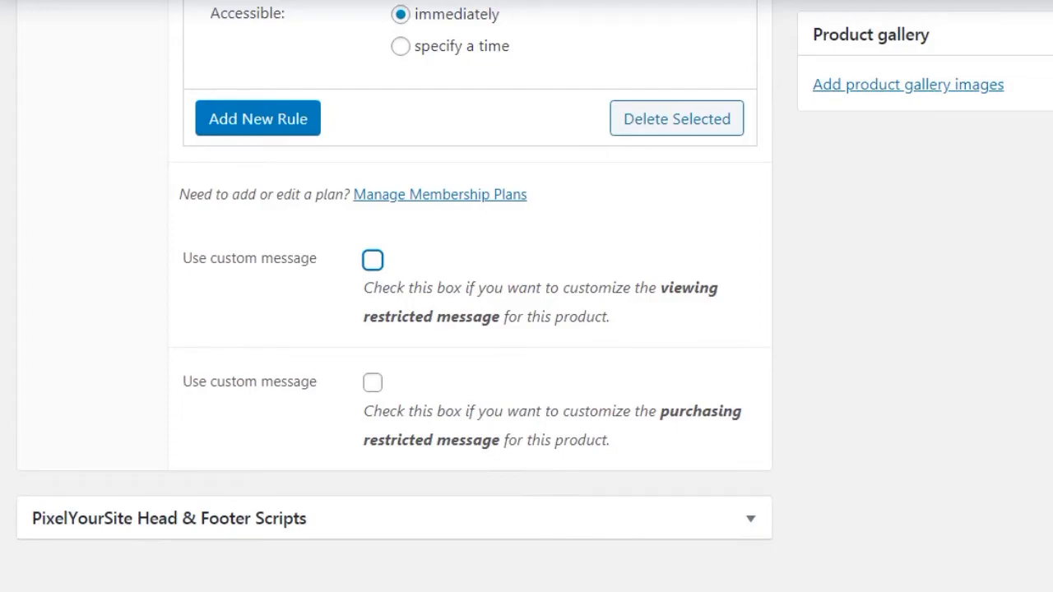
scroll(527, 296, up, 15)
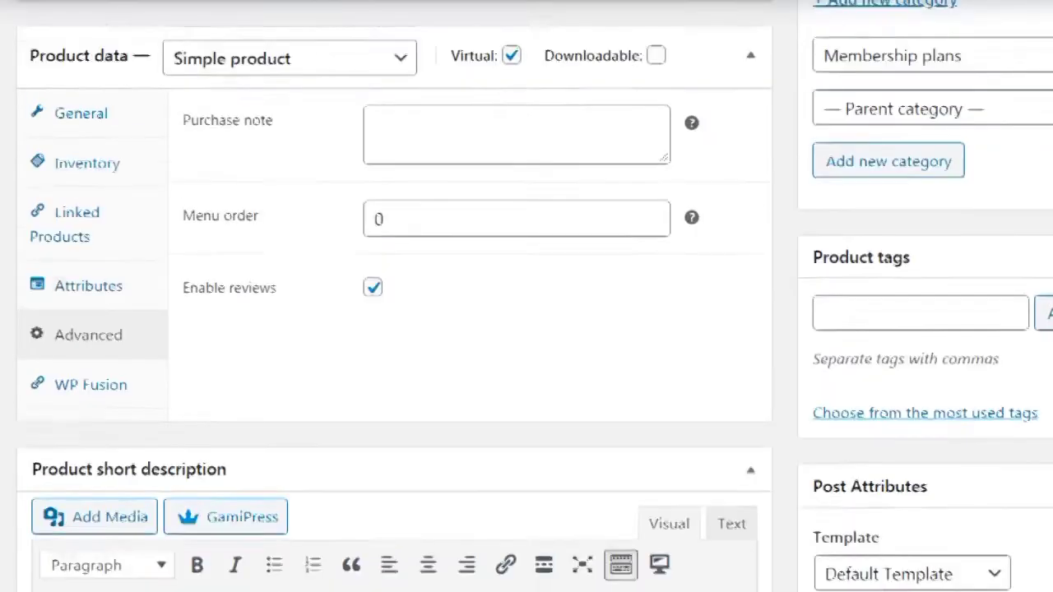
Publish the membership product and choose to grant plan access upon product purchase
scroll(527, 296, up, 6)
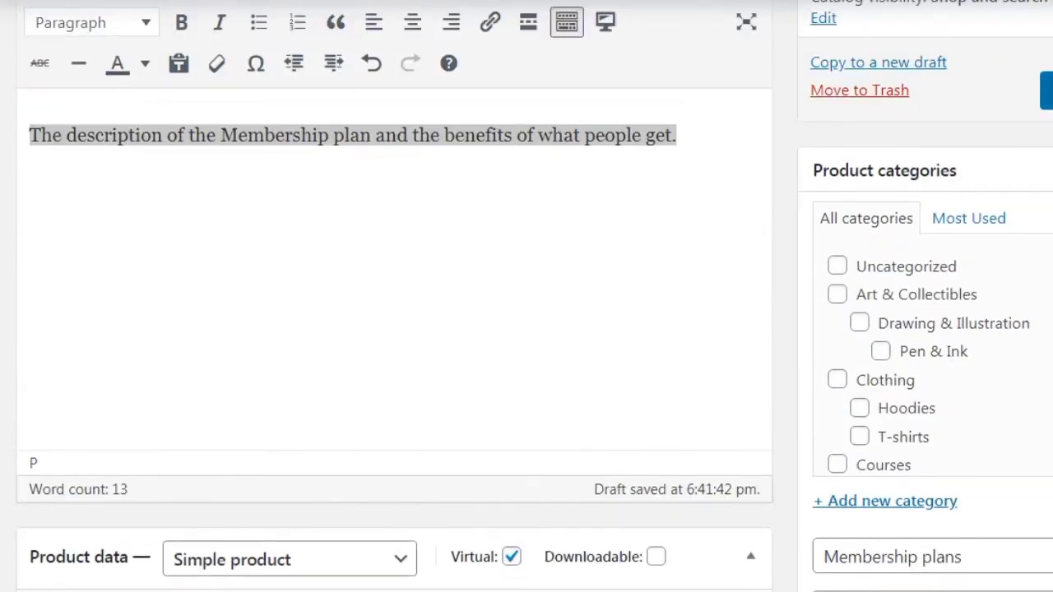
click(1048, 90)
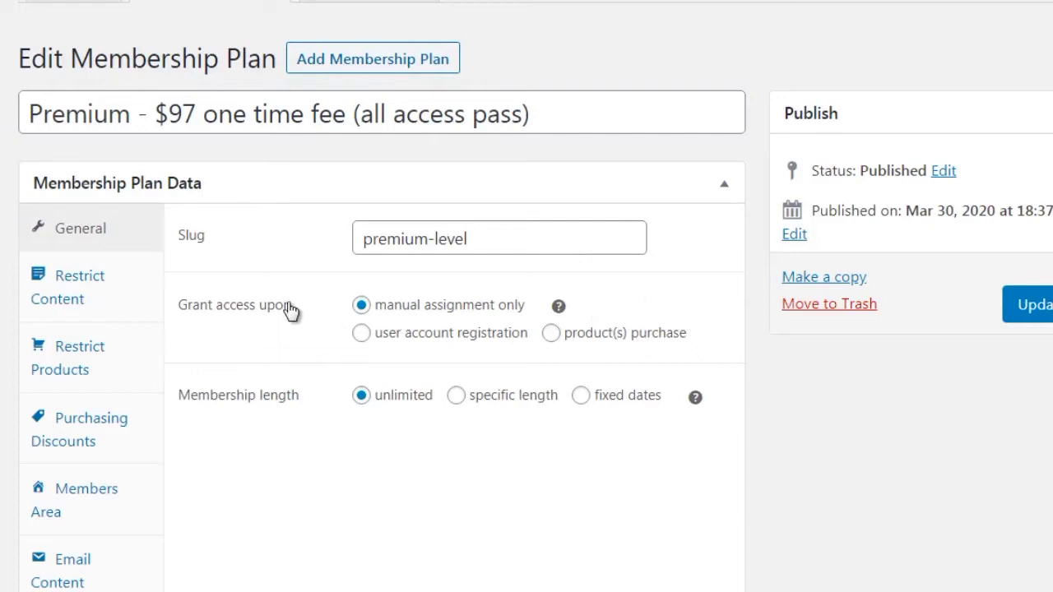
click(553, 333)
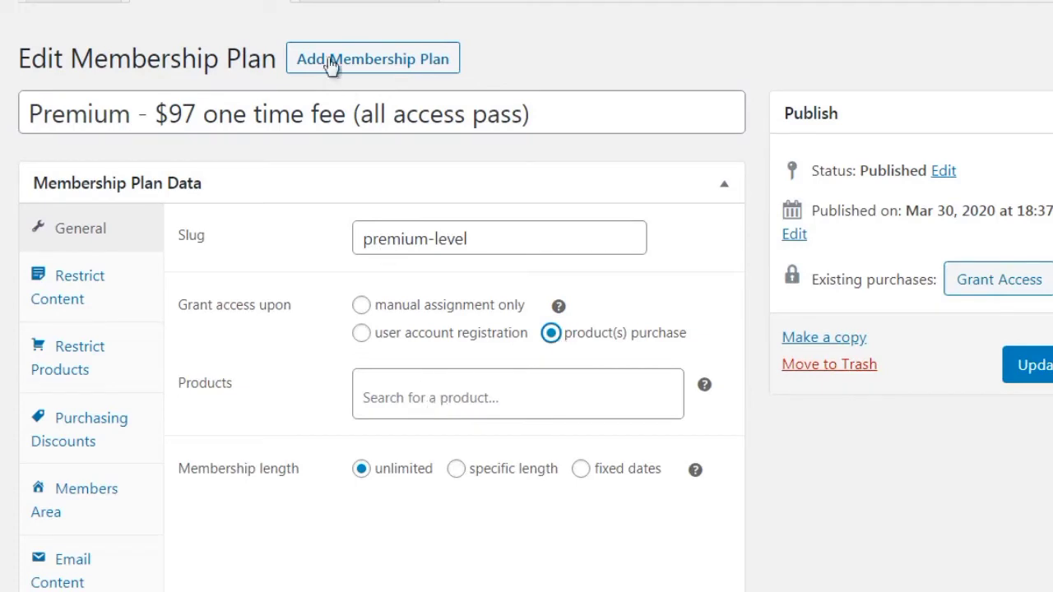
Link the Premium - $97 all access product to the plan and save, confirming the warning
drag(131, 114, 28, 112)
key(ctrl+c)
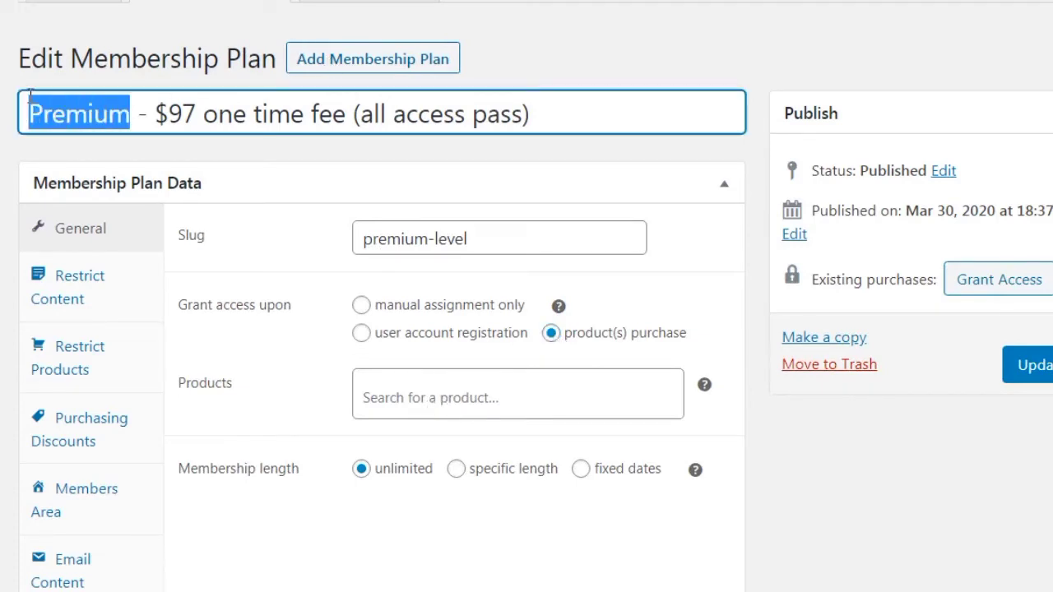
click(421, 398)
key(ctrl+v)
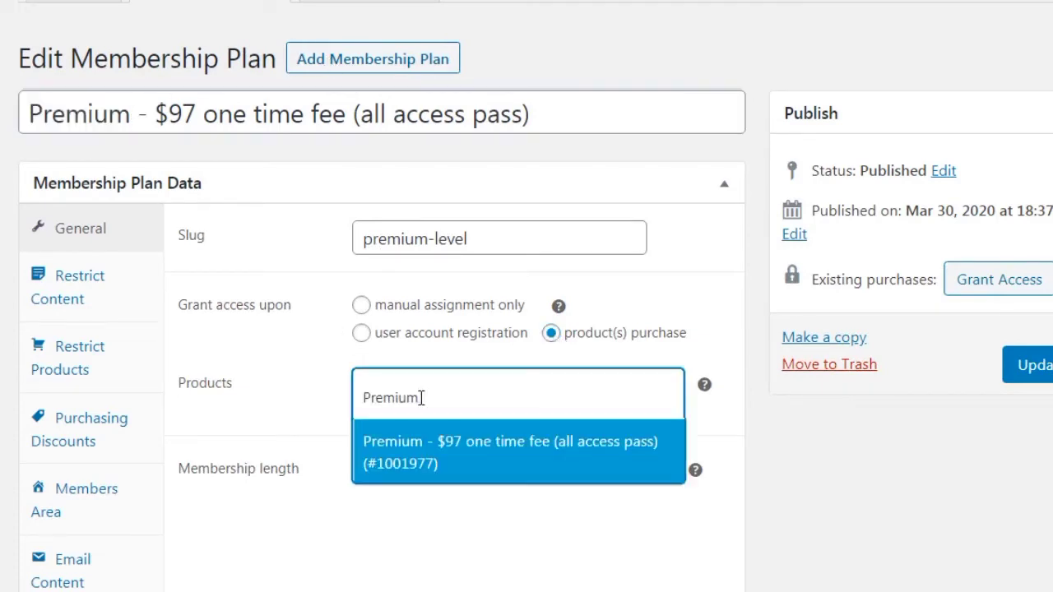
click(451, 463)
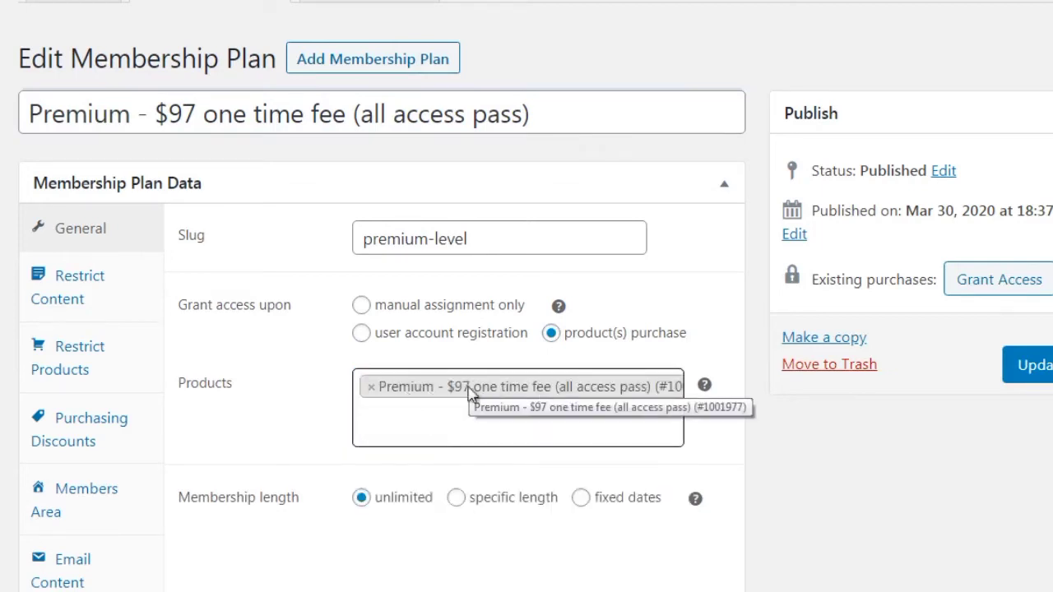
click(1035, 368)
click(632, 200)
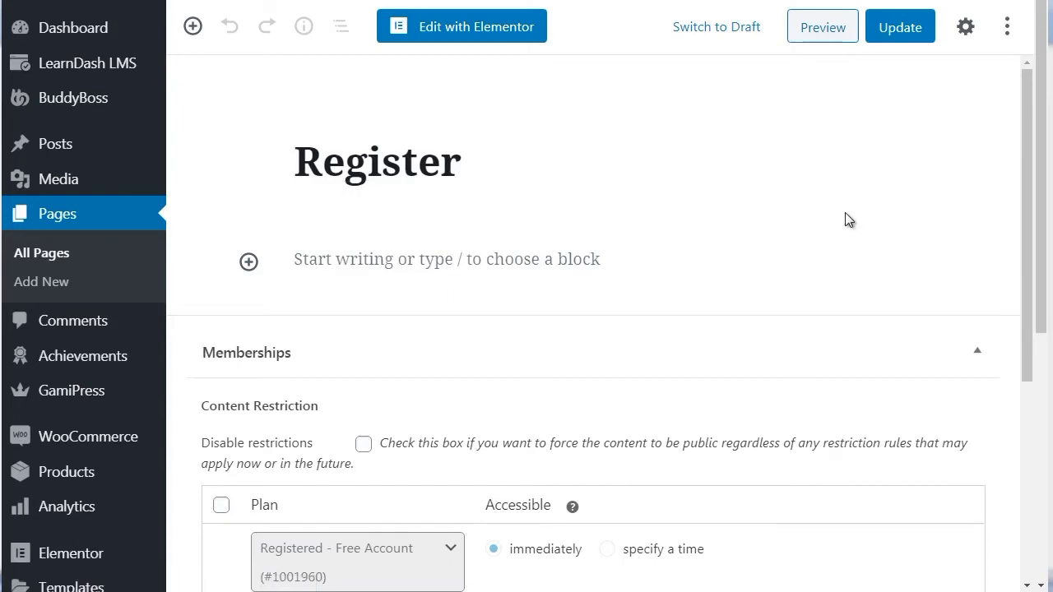
drag(1031, 171, 1037, 275)
drag(1029, 319, 1029, 324)
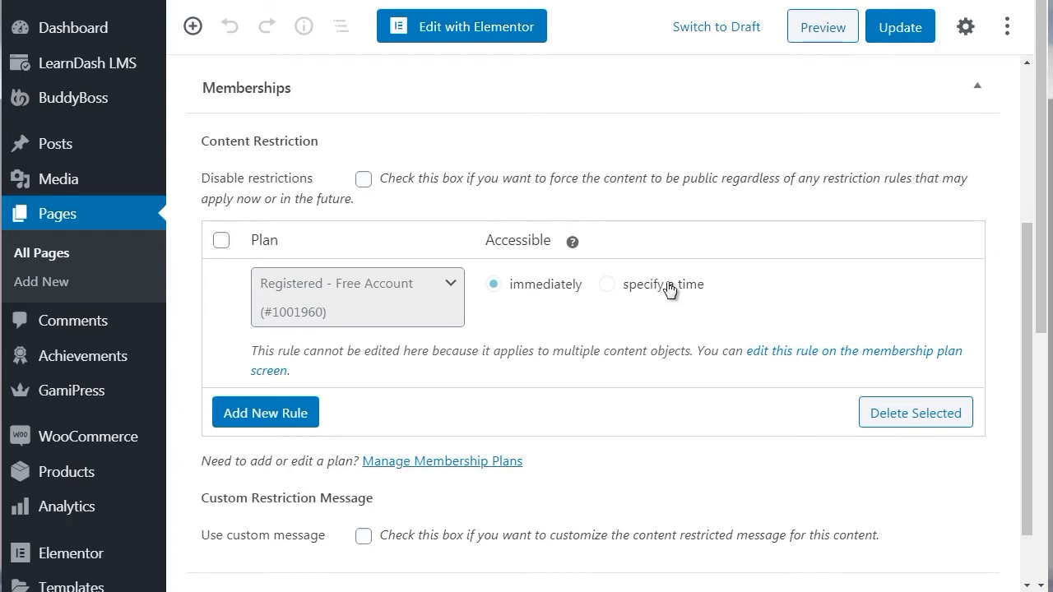
click(296, 415)
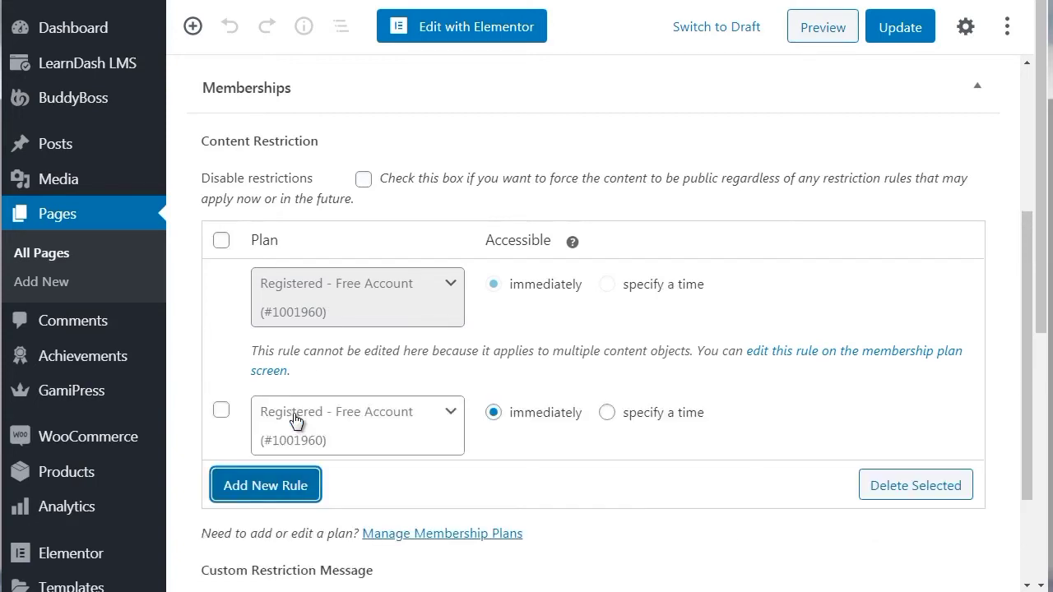
click(222, 411)
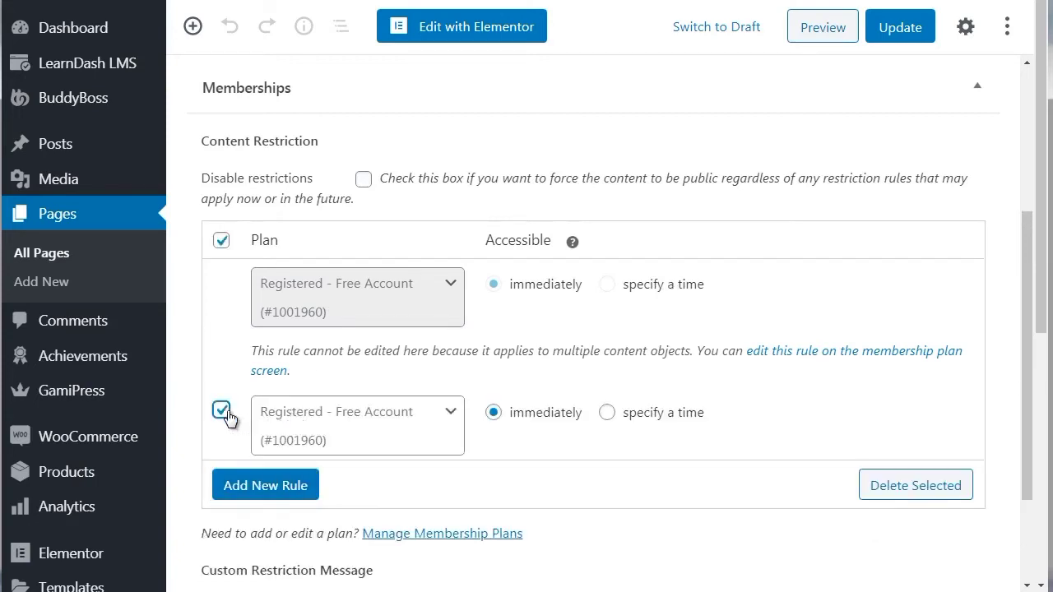
click(435, 424)
click(436, 424)
click(222, 411)
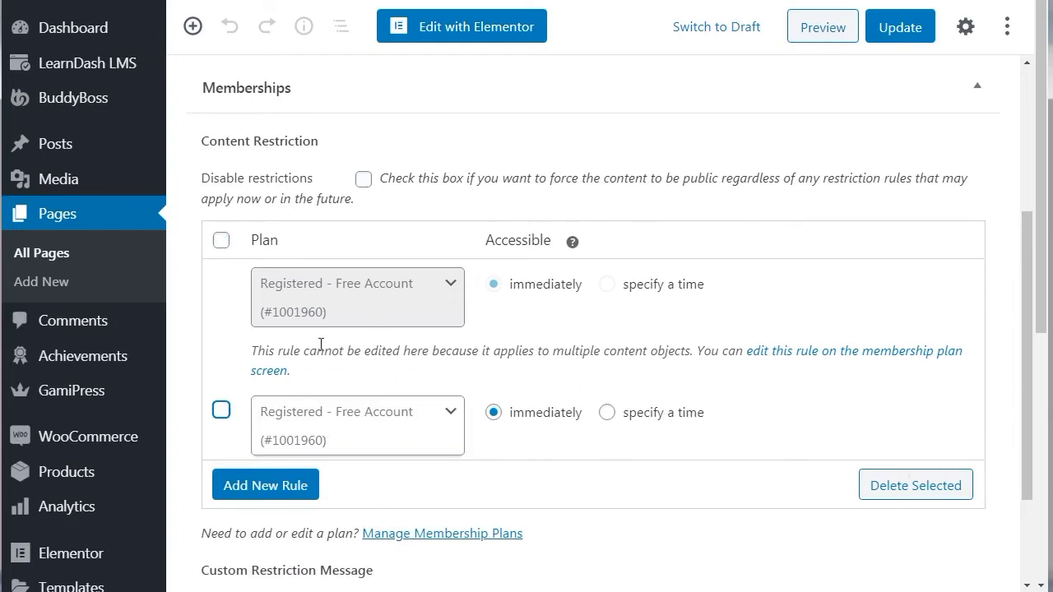
click(221, 410)
click(947, 487)
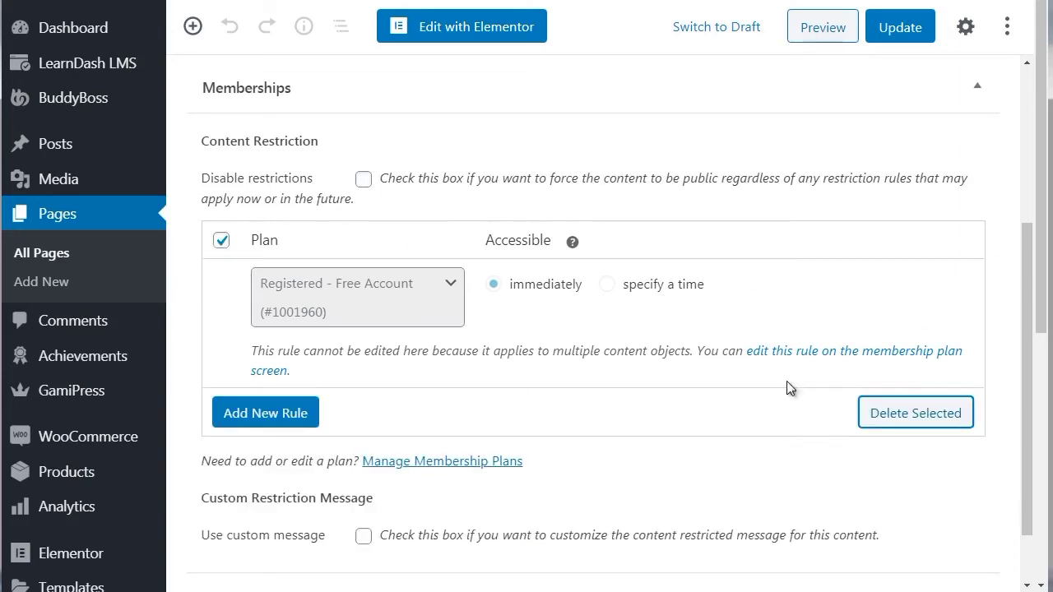
drag(1022, 283, 1045, 182)
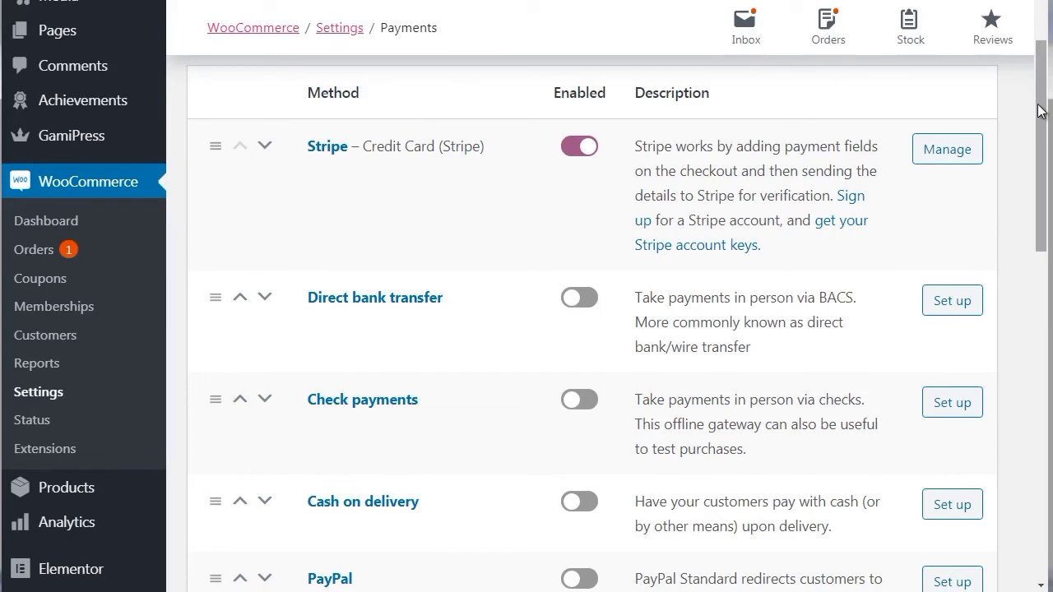
Check the Payments settings, where Stripe – Credit Card is the only enabled method
mouse_move(1040, 111)
mouse_down()
mouse_move(1041, 439)
mouse_move(1047, 123)
mouse_up()
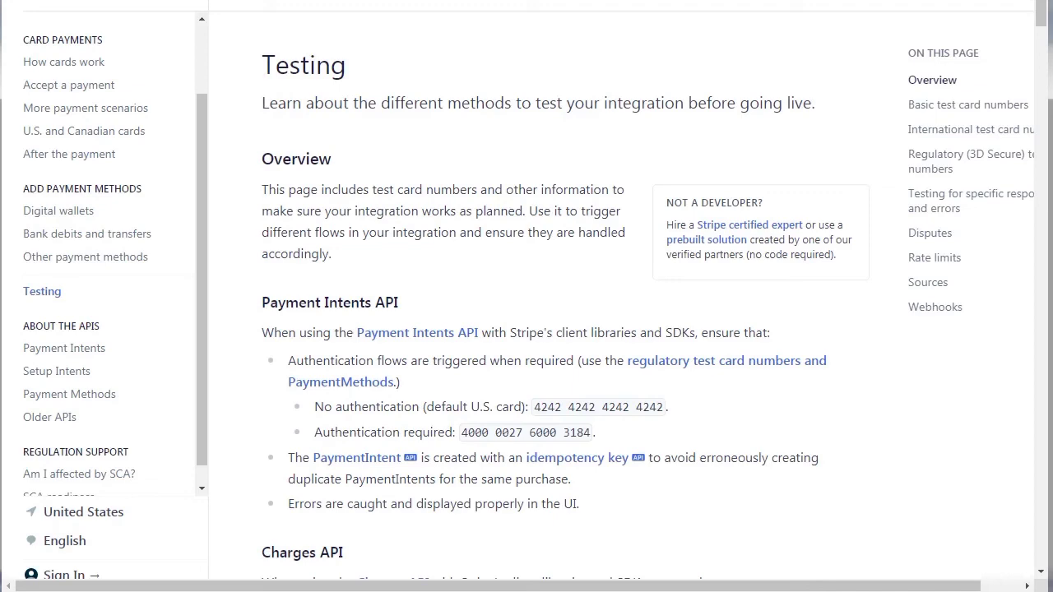
Leave full-screen to show the stripe.com/docs/testing address and scroll to the Basic test card numbers
key(F11)
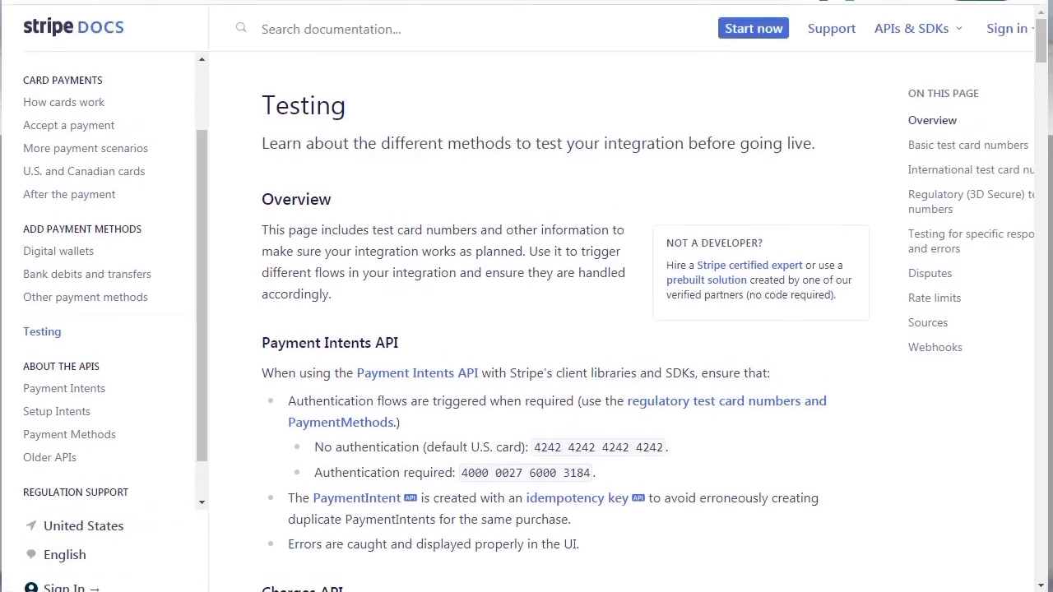
drag(285, 2, 285, 0)
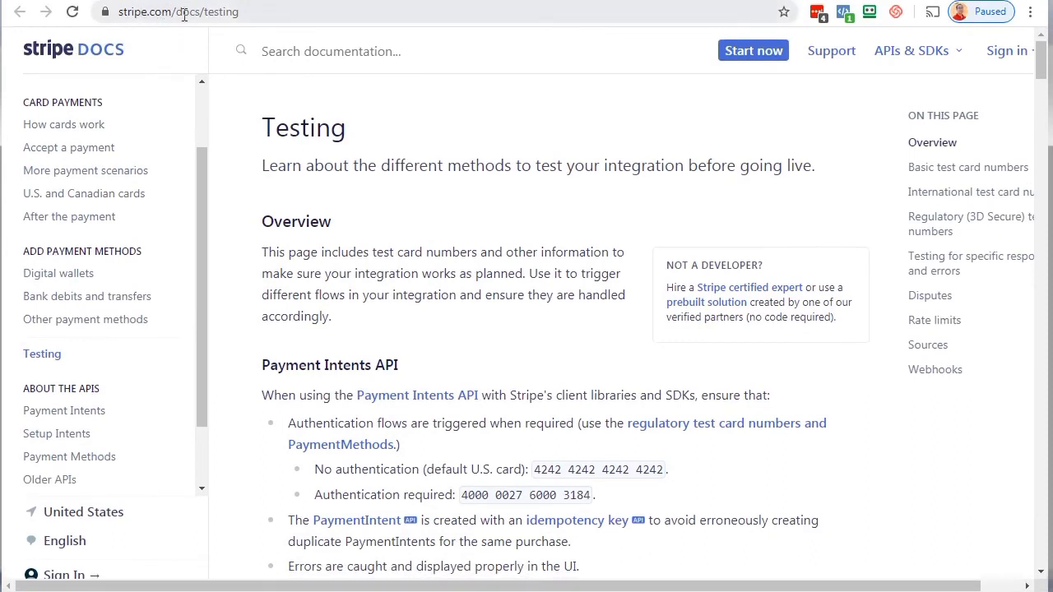
click(263, 12)
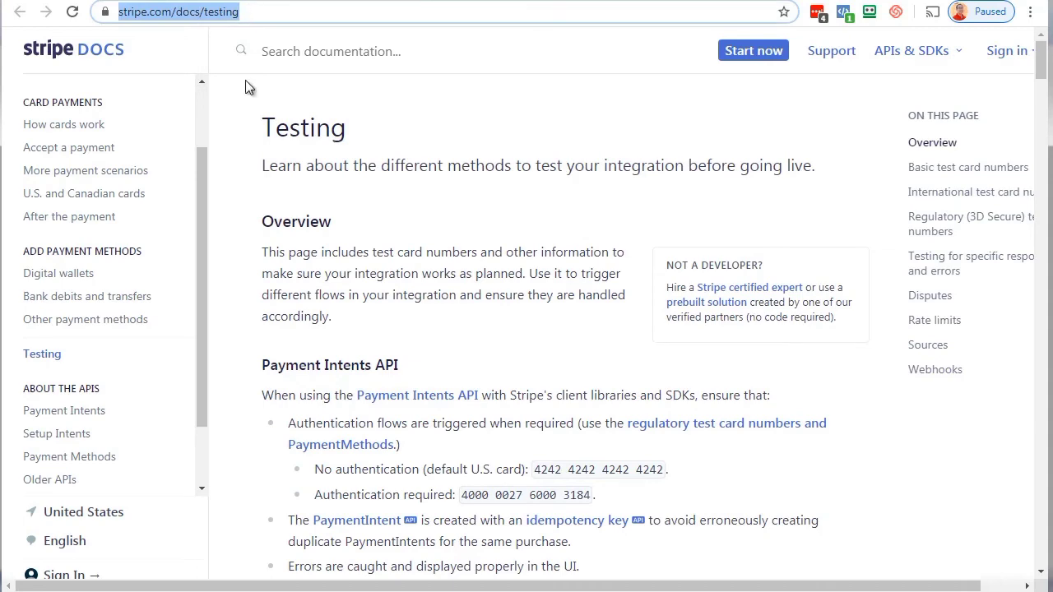
click(237, 134)
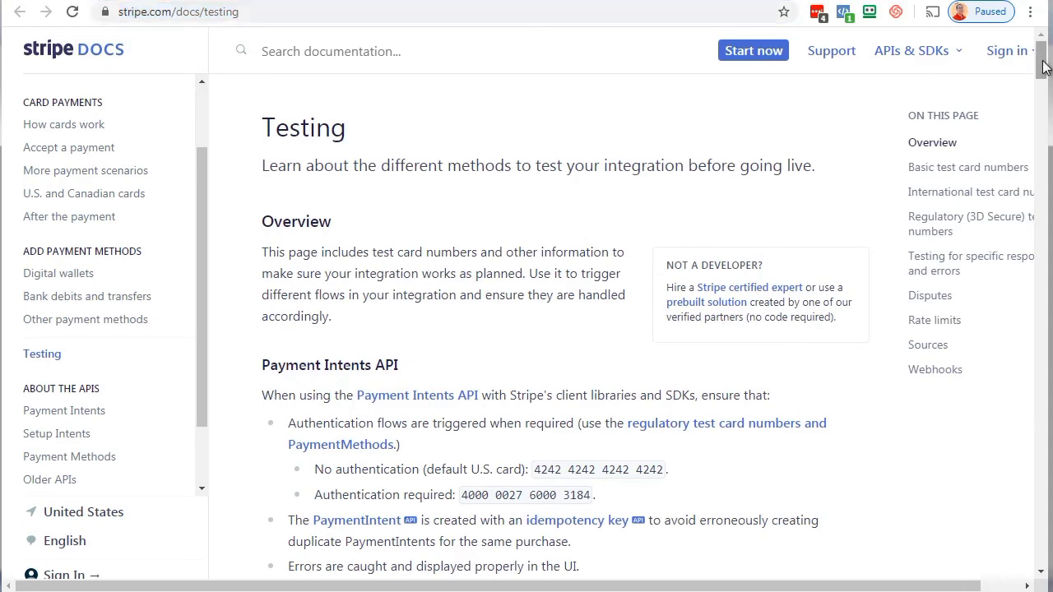
drag(1044, 66, 1036, 136)
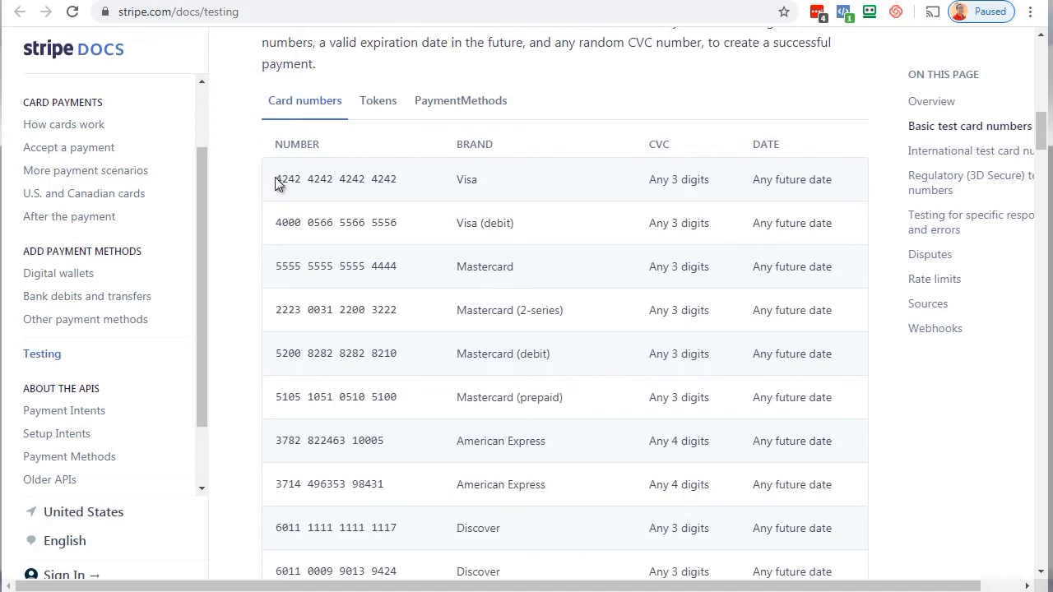
drag(278, 185, 394, 179)
right_click(402, 187)
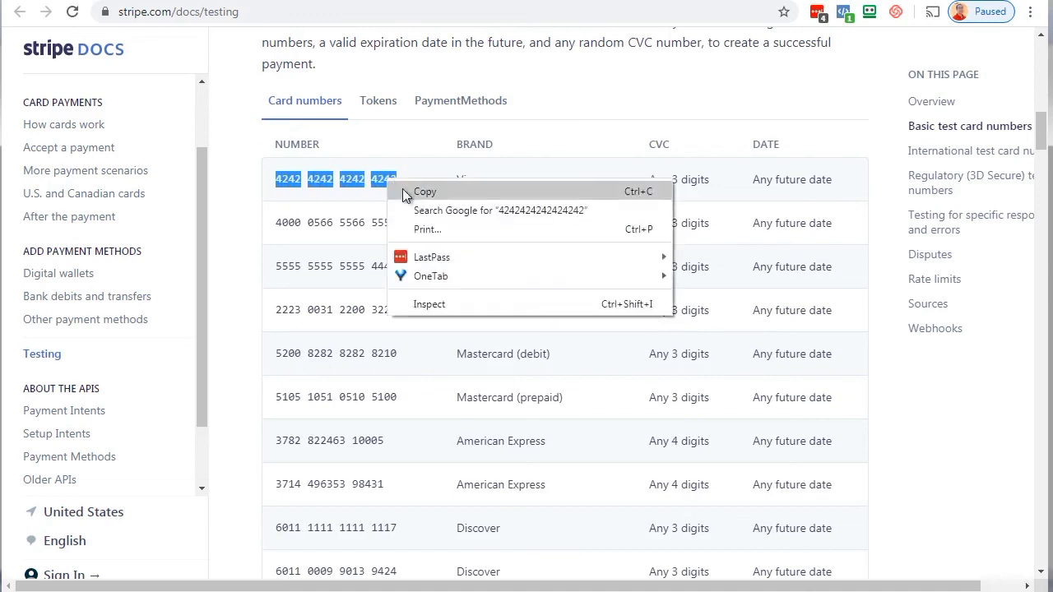
click(409, 193)
click(474, 179)
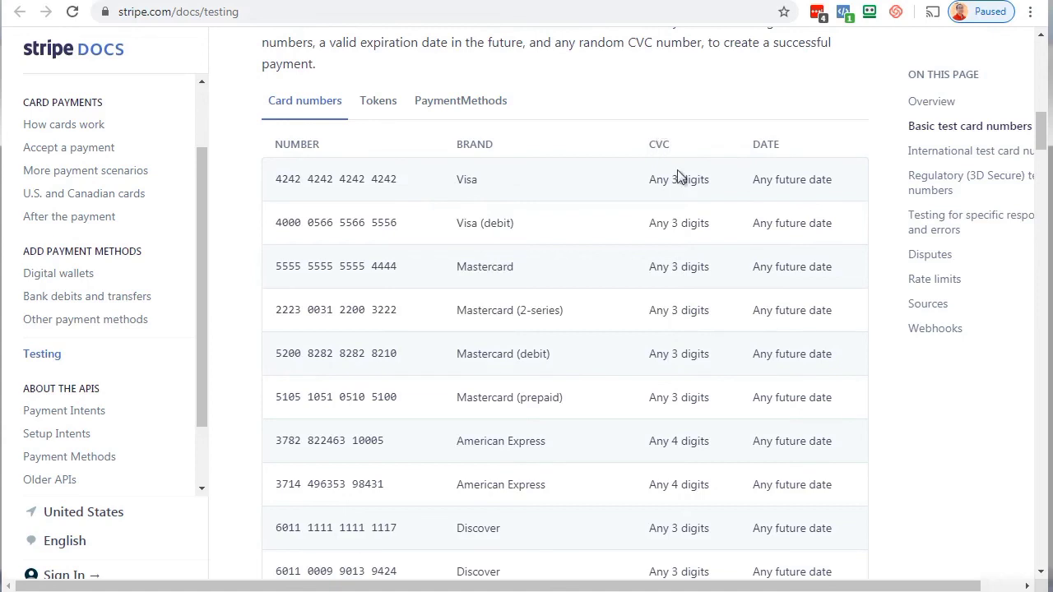
Highlight the notes that any 3-digit CVC and any future expiry date work
drag(663, 180, 697, 179)
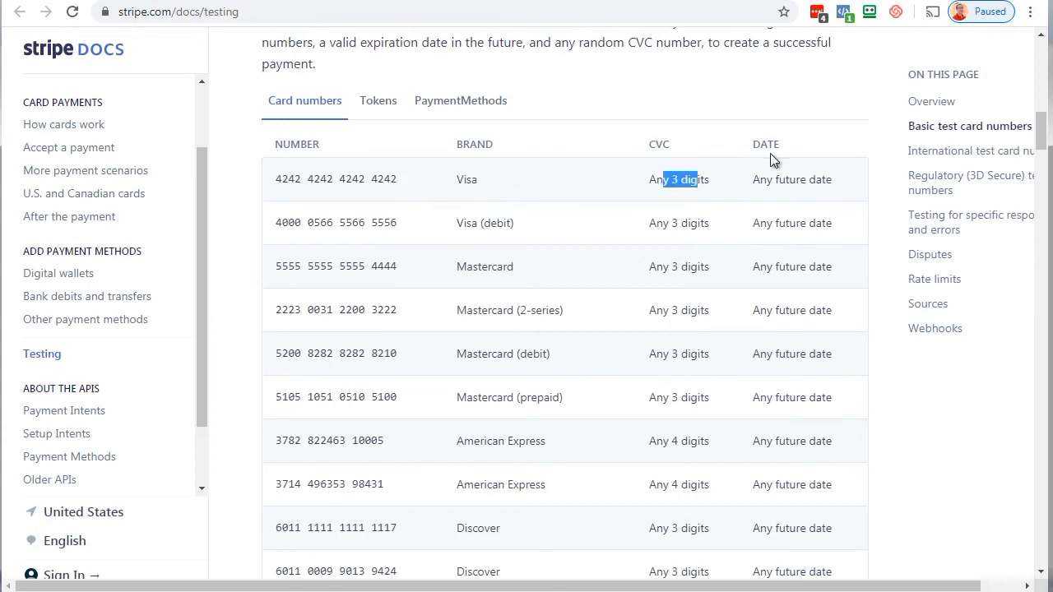
drag(767, 179, 823, 180)
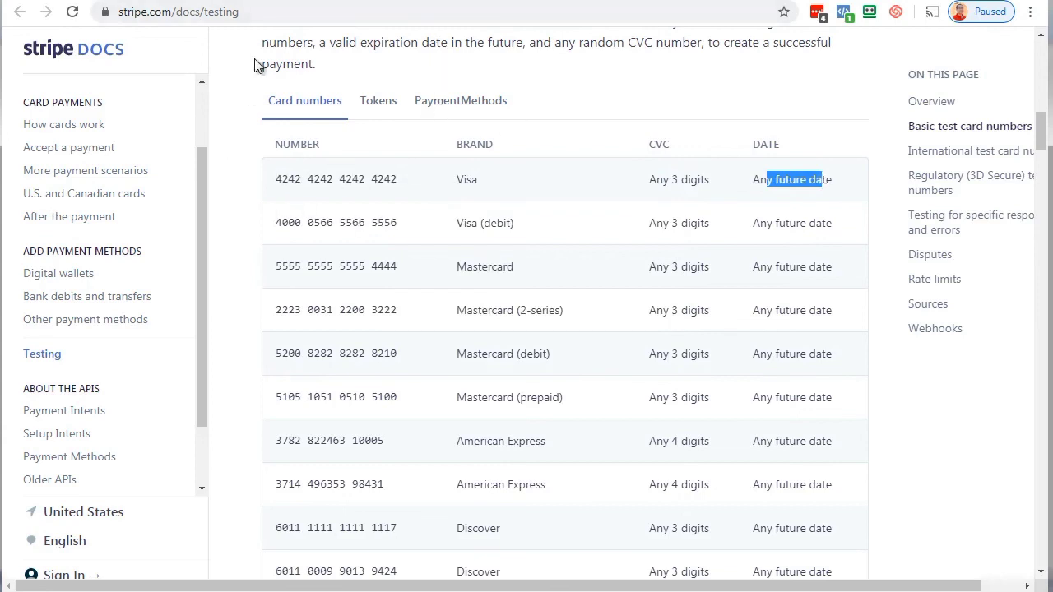
click(236, 113)
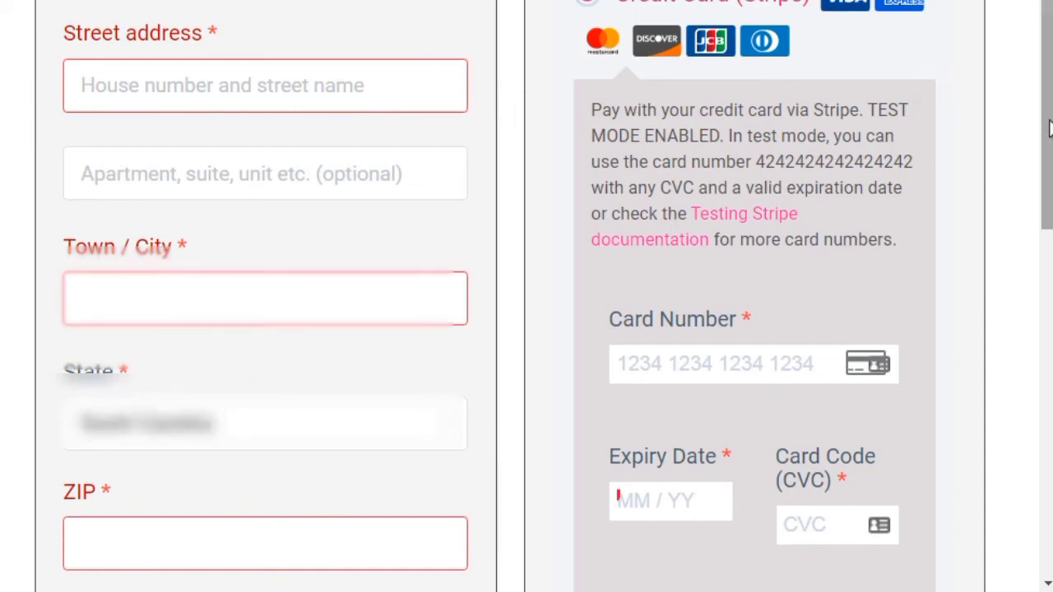
scroll(1047, 132, down, 2)
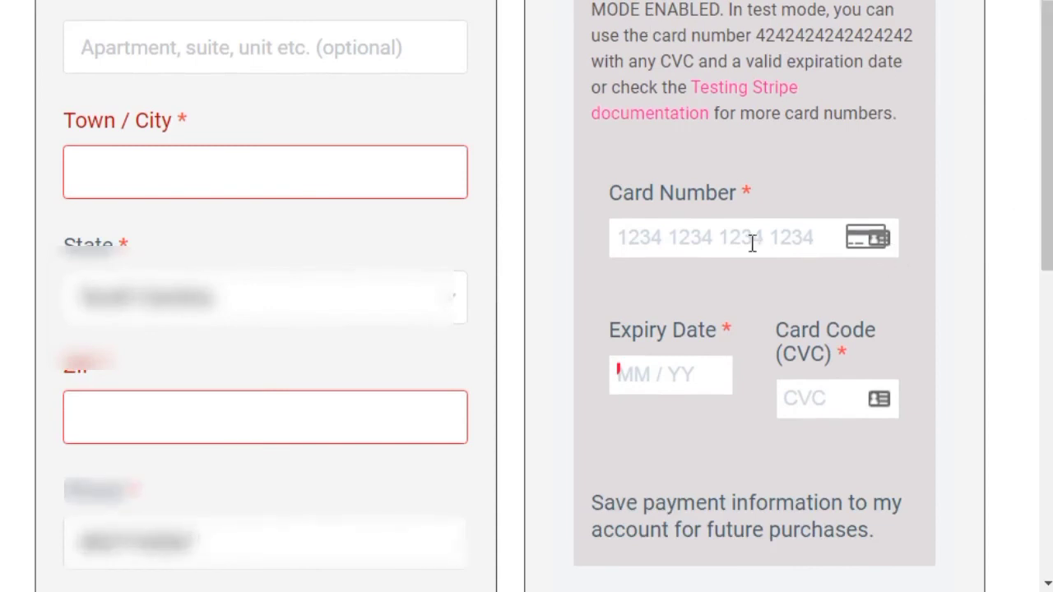
key(ctrl+v)
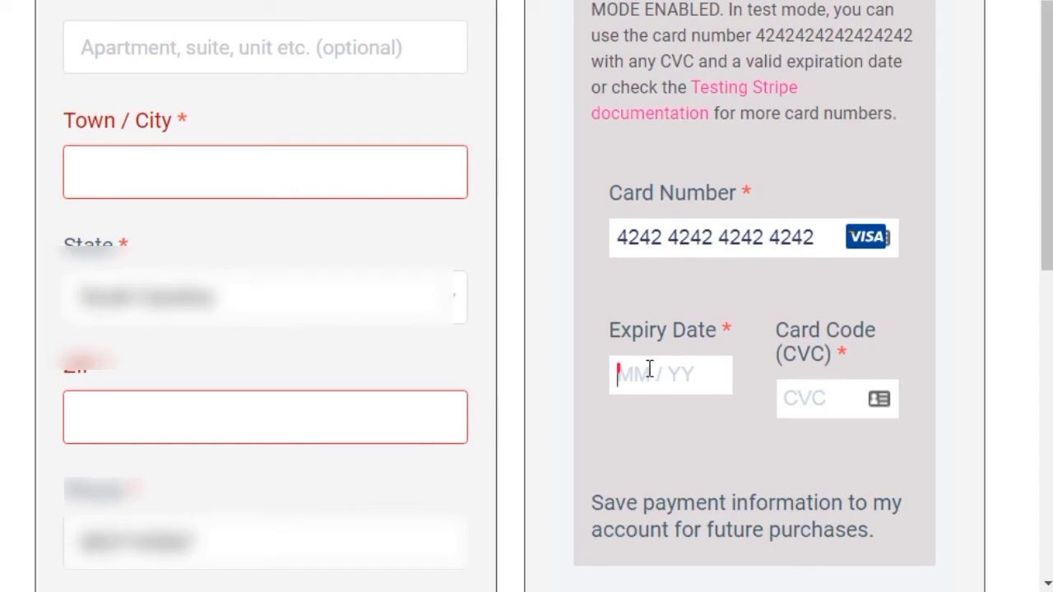
text(12 / )
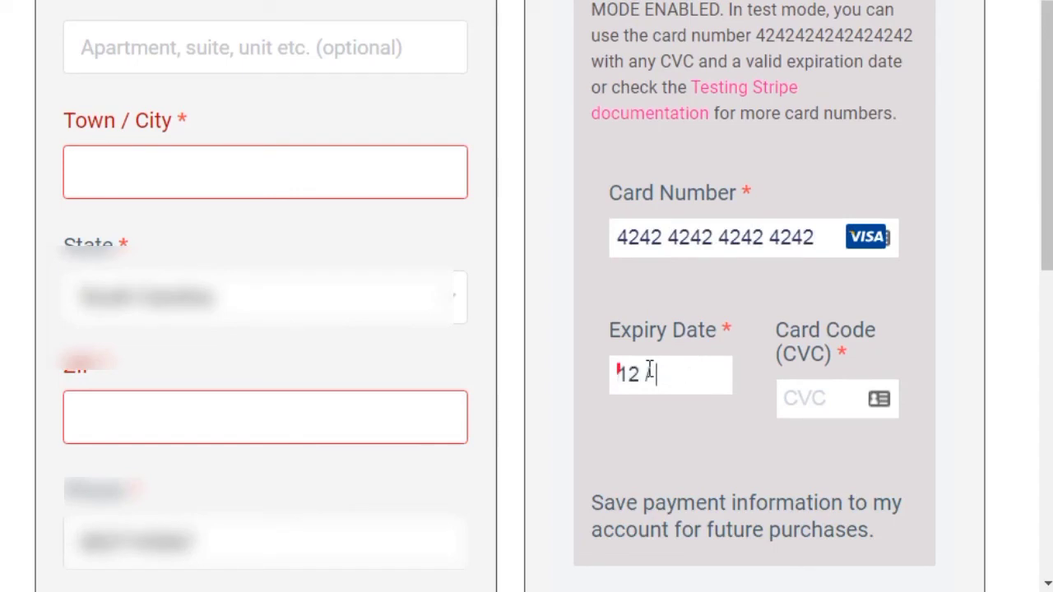
text(30)
click(807, 399)
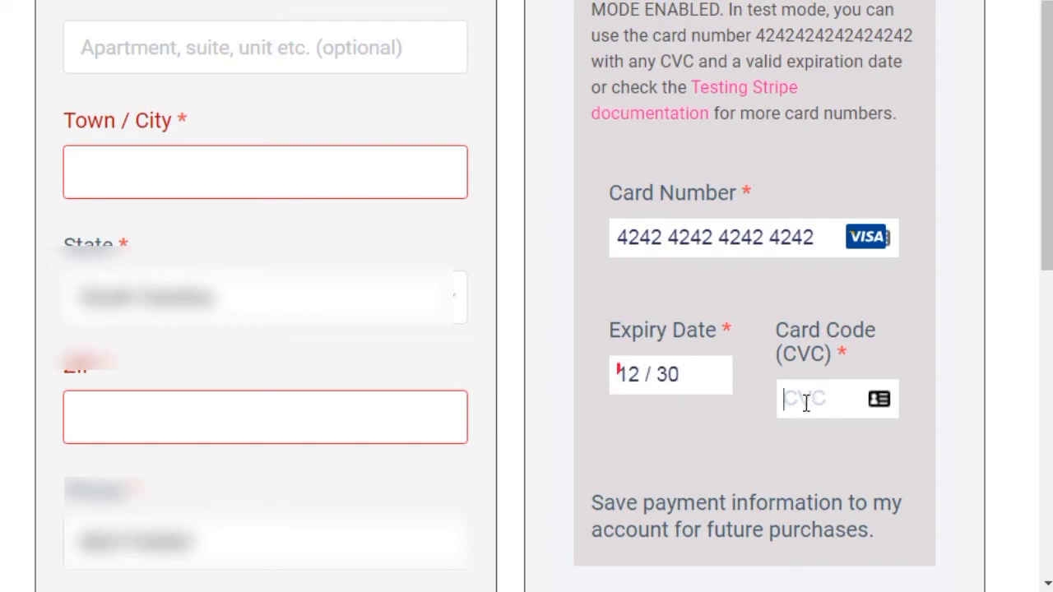
text(243)
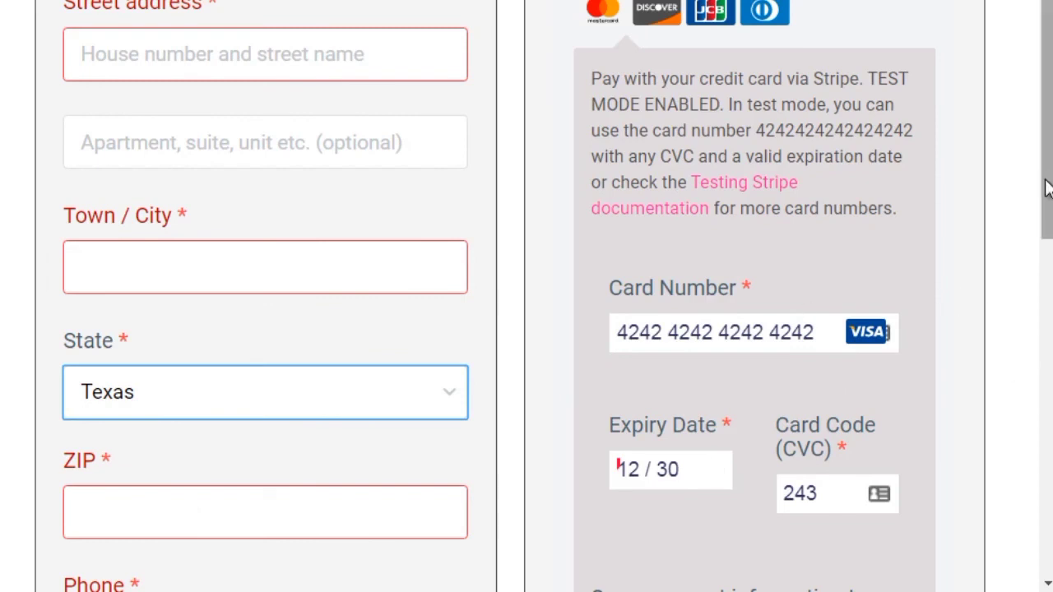
scroll(1045, 188, down, 1)
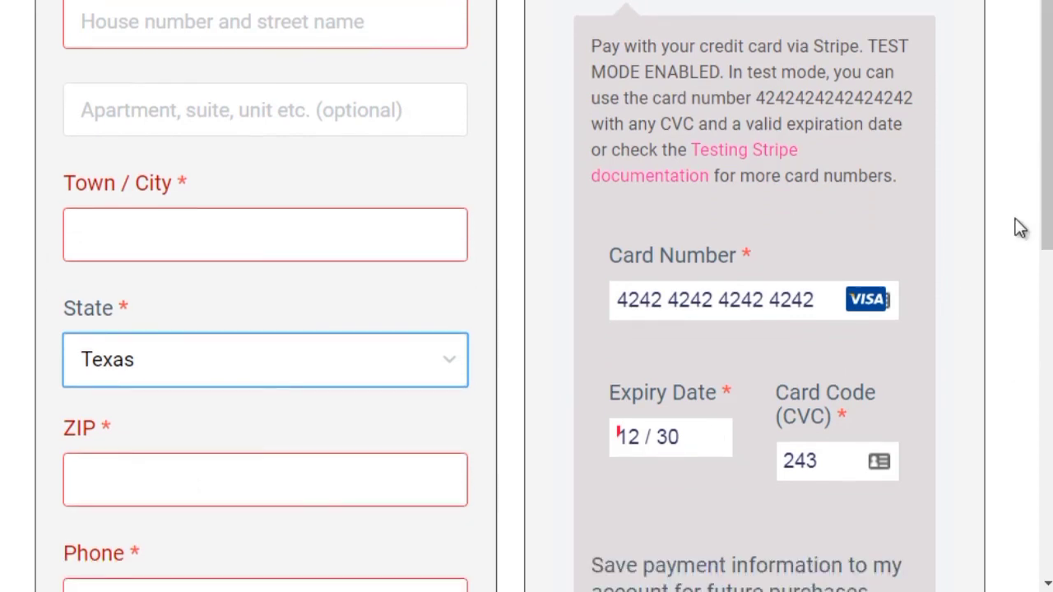